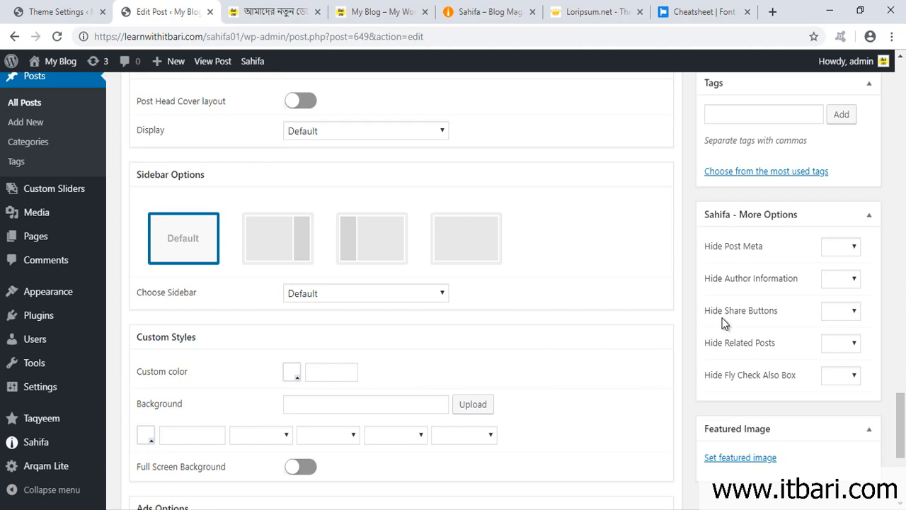
- Examine the Hide Post Meta option and the meta line under the title on the published demo post
drag(686, 193, 882, 405)
key(Escape)
click(849, 250)
click(287, 4)
click(287, 3)
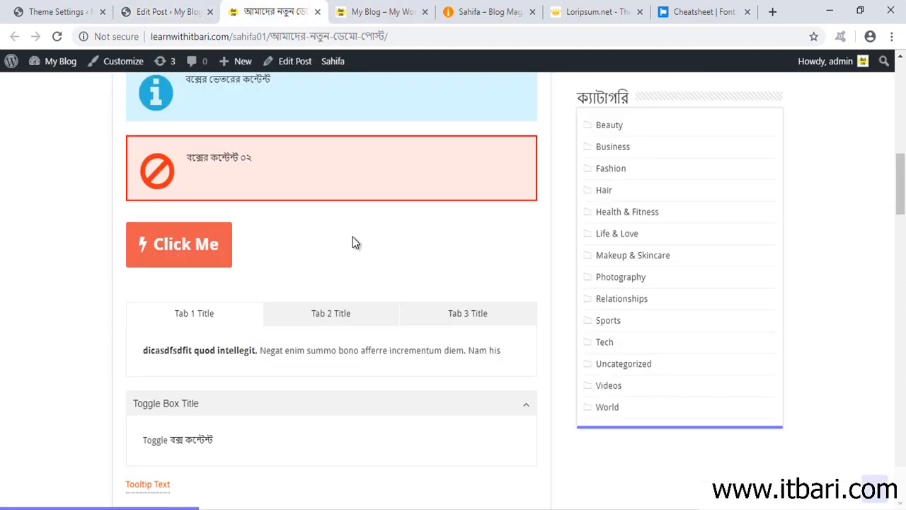
scroll(354, 238, up, 10)
scroll(376, 243, down, 2)
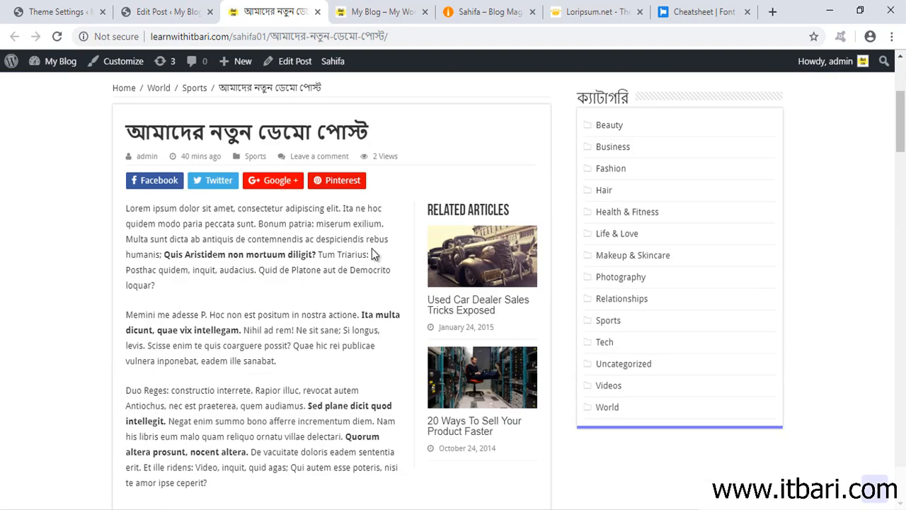
mouse_move(106, 141)
mouse_down()
mouse_move(131, 150)
mouse_move(400, 170)
mouse_up()
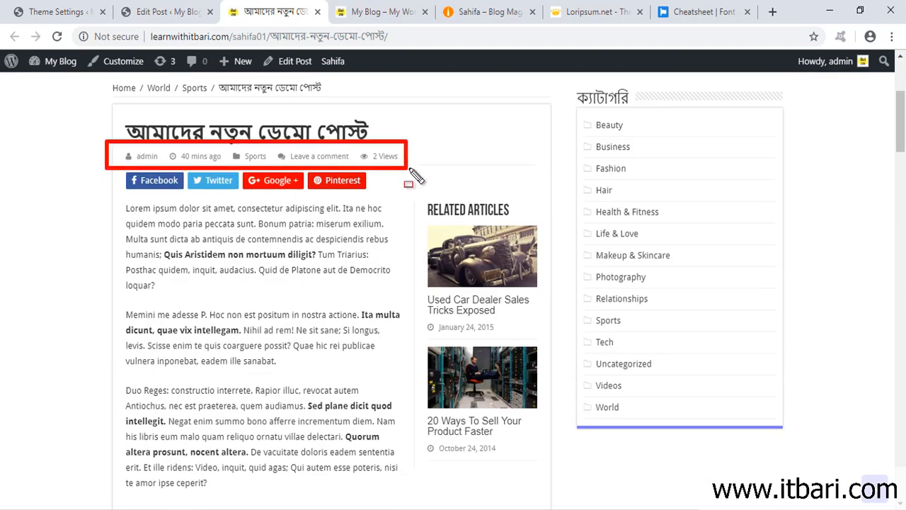
key(Escape)
click(201, 15)
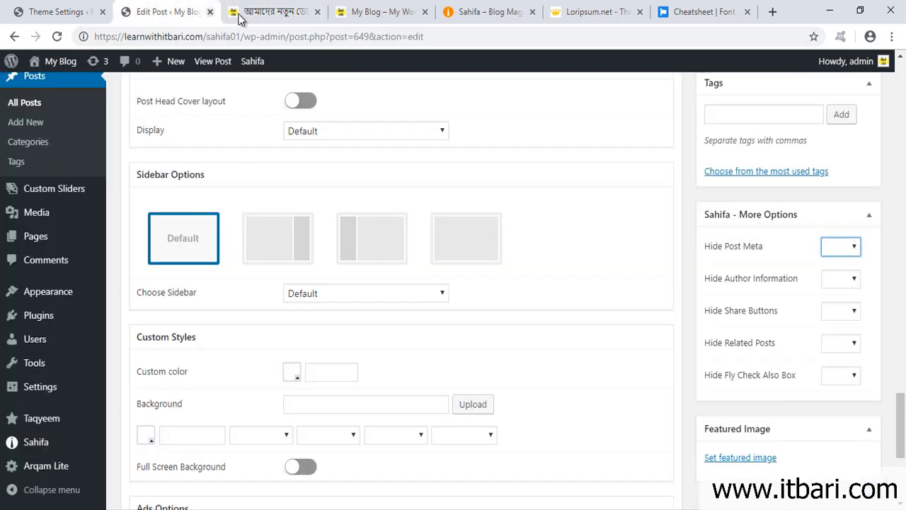
- Set Hide Post Meta to Yes in the Sahifa More Options and update the post
click(848, 252)
click(836, 274)
scroll(782, 217, up, 2)
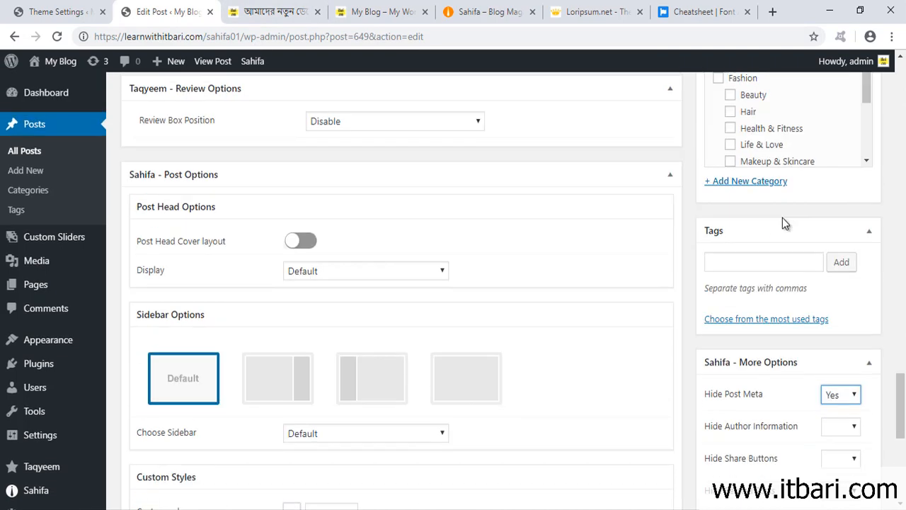
scroll(786, 213, up, 3)
click(849, 158)
- Reload the published demo post and open Photography Demo Post to compare the area under their titles
click(230, 13)
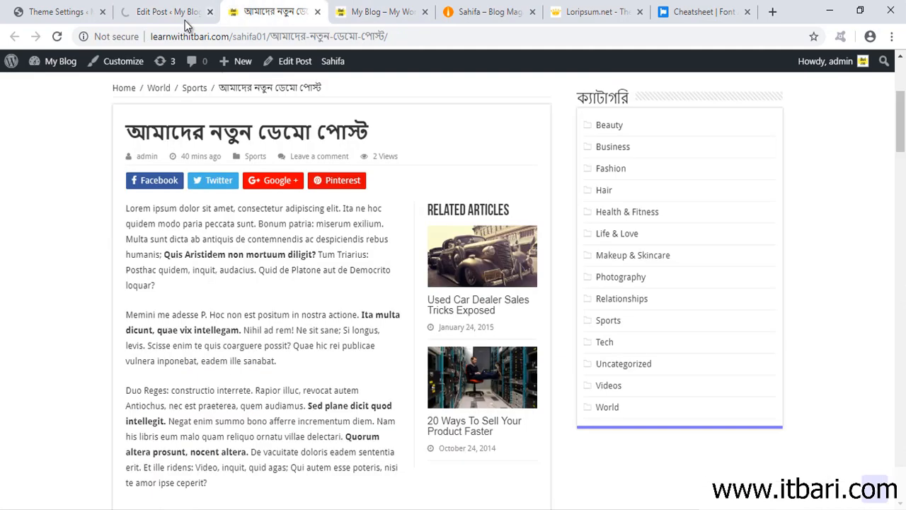
click(58, 36)
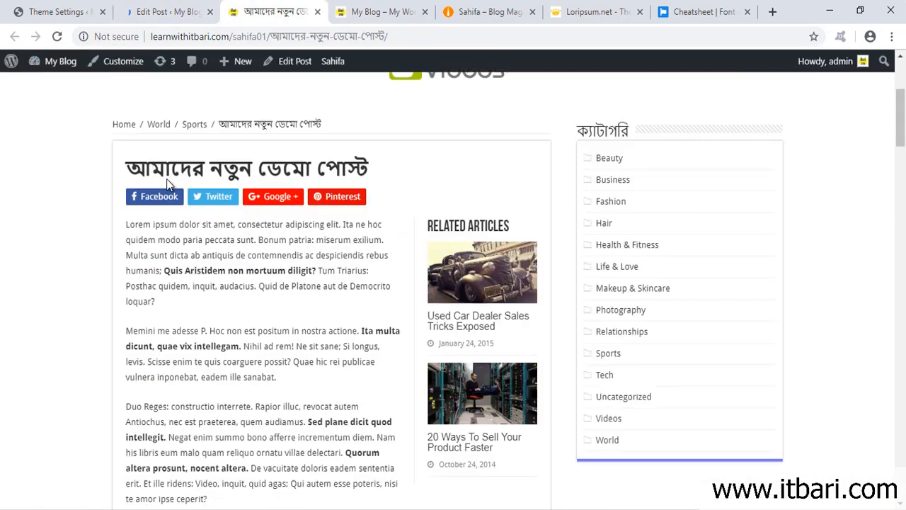
click(354, 15)
scroll(230, 326, down, 10)
click(223, 236)
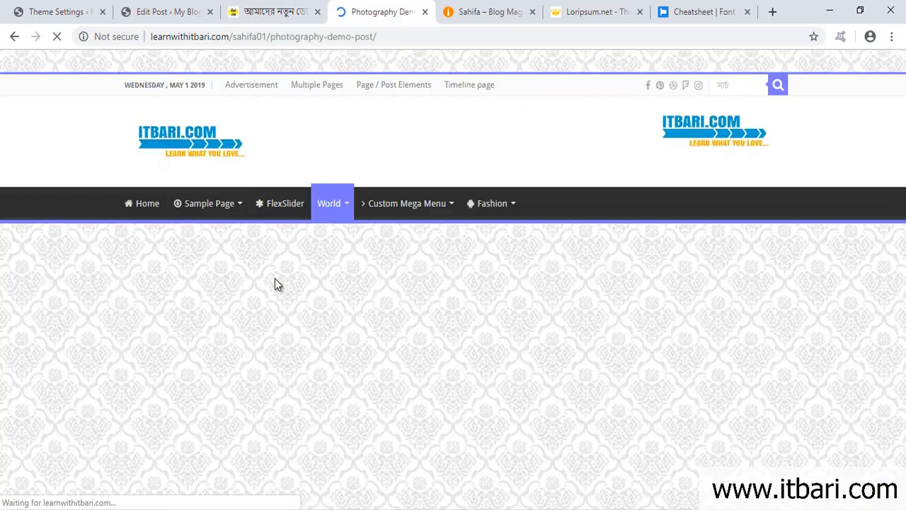
scroll(269, 259, down, 3)
scroll(273, 281, down, 2)
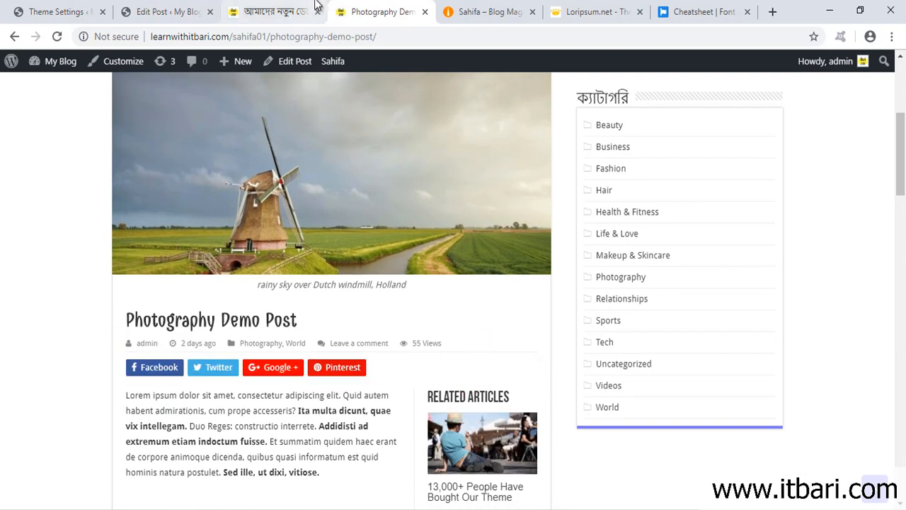
- Set Hide Post Meta to No in the Sahifa More Options of the post being edited
click(316, 9)
click(166, 12)
scroll(679, 309, down, 5)
click(850, 246)
click(828, 291)
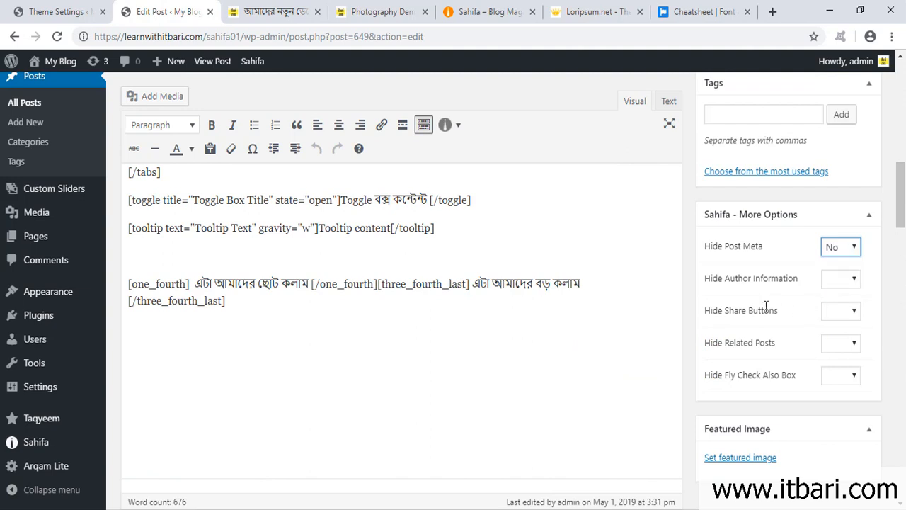
- Examine the options for hiding author information, share buttons, related posts and the Fly Check Also Box
click(854, 284)
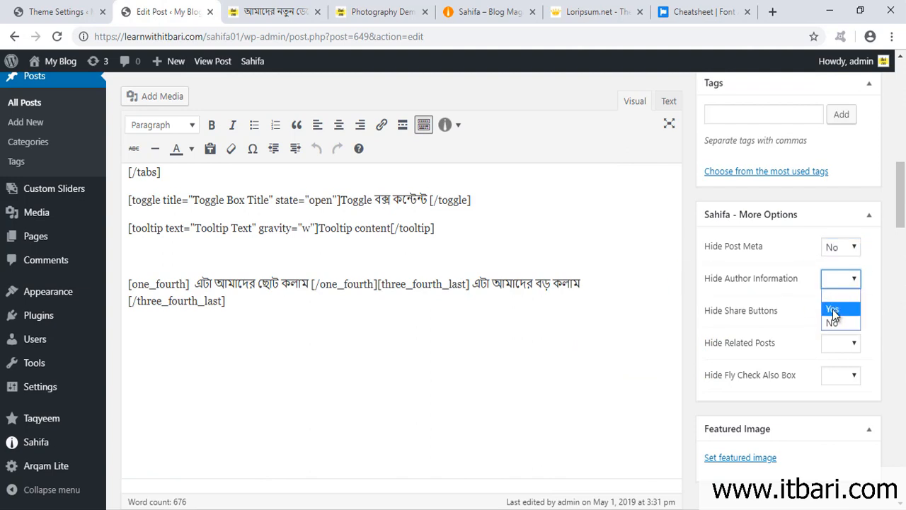
click(794, 327)
click(840, 315)
click(815, 355)
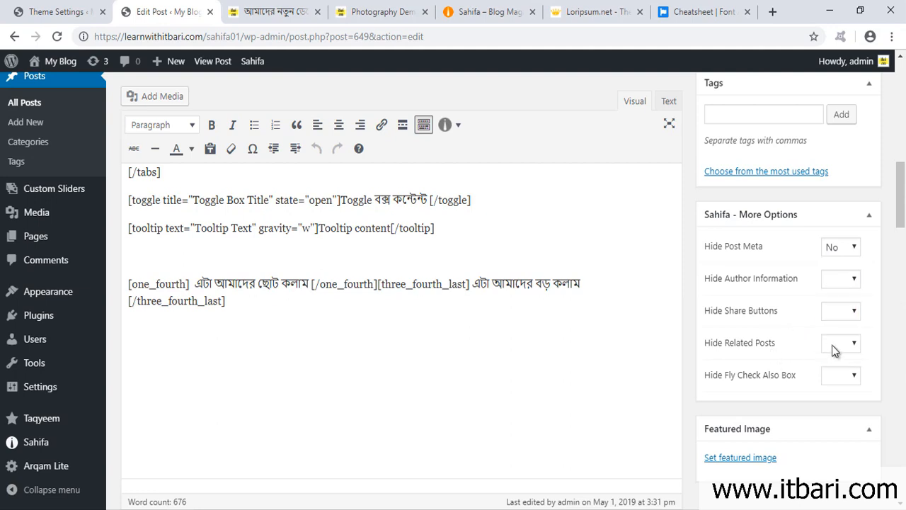
scroll(833, 345, down, 1)
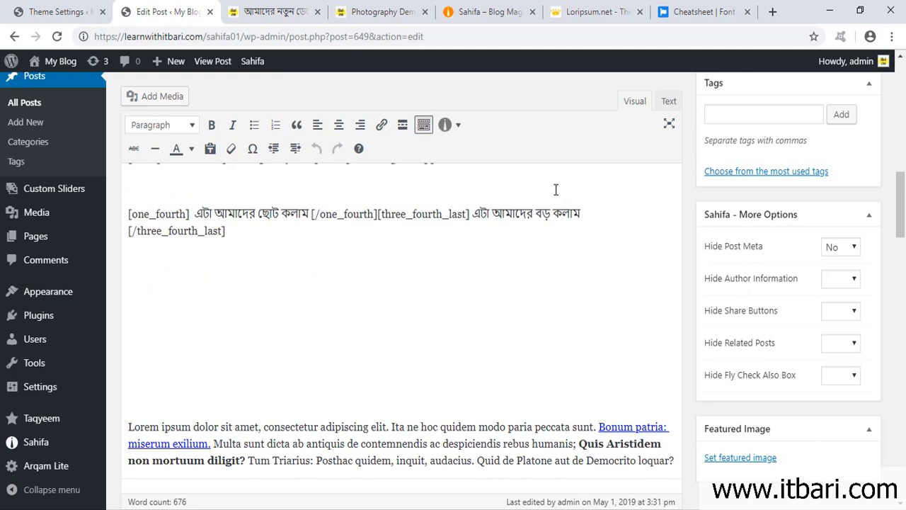
scroll(793, 387, down, 2)
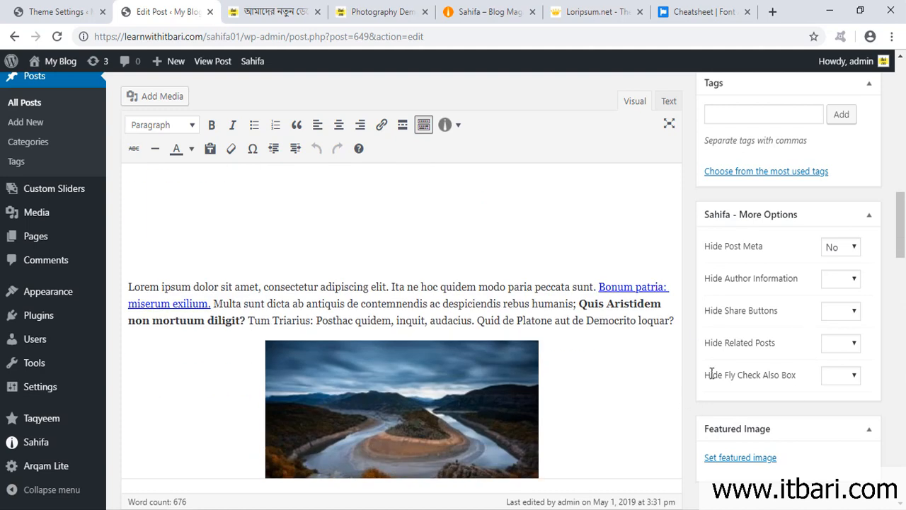
drag(712, 374, 787, 375)
click(842, 379)
click(753, 377)
scroll(753, 376, down, 4)
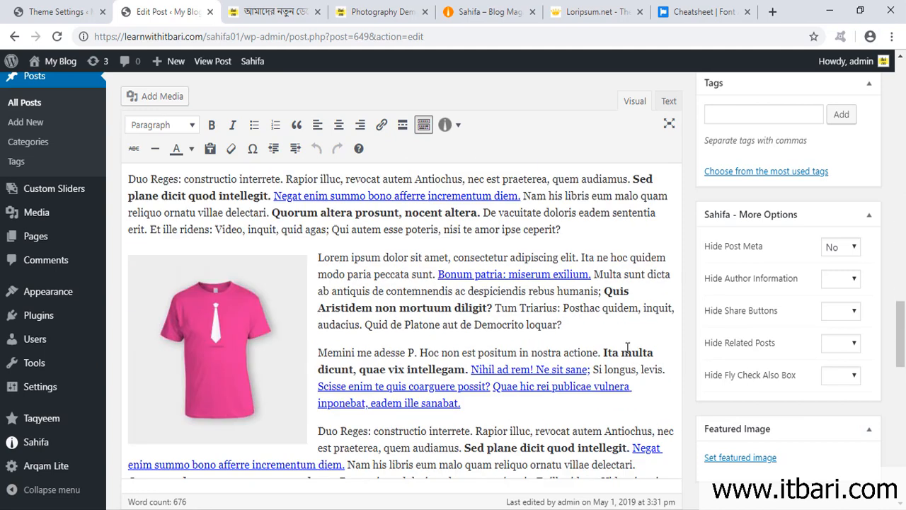
- Set the Review Box Position in the Taqyeem Review Options to Top of the post
scroll(643, 348, down, 10)
scroll(664, 347, up, 3)
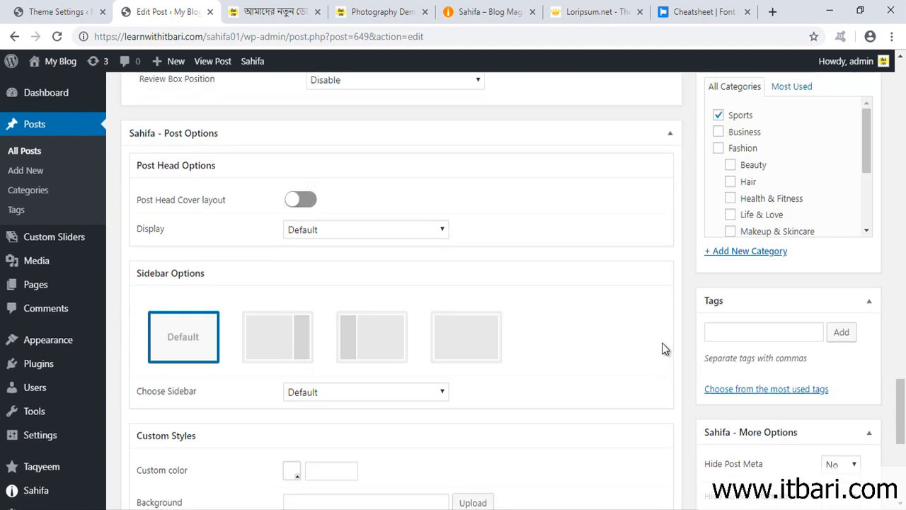
scroll(662, 343, up, 3)
mouse_move(89, 170)
mouse_down()
mouse_move(542, 276)
mouse_move(553, 265)
mouse_up()
key(Escape)
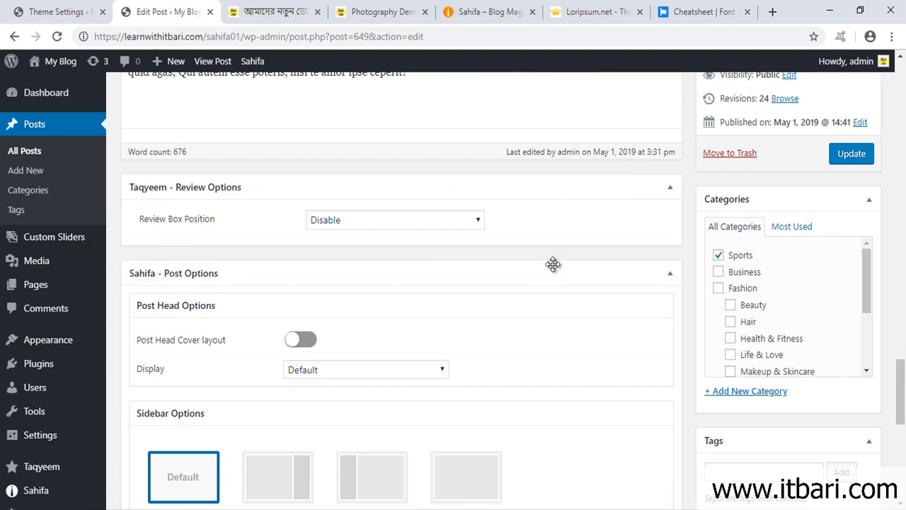
click(411, 225)
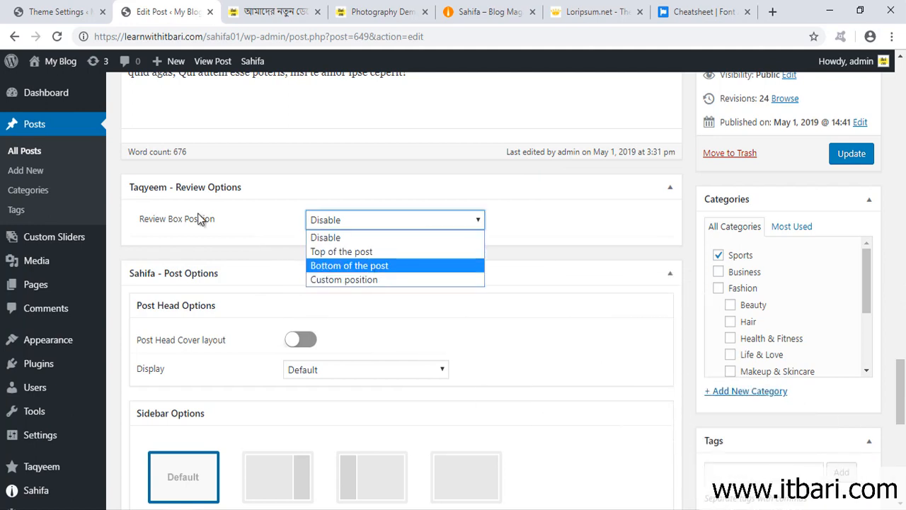
click(377, 251)
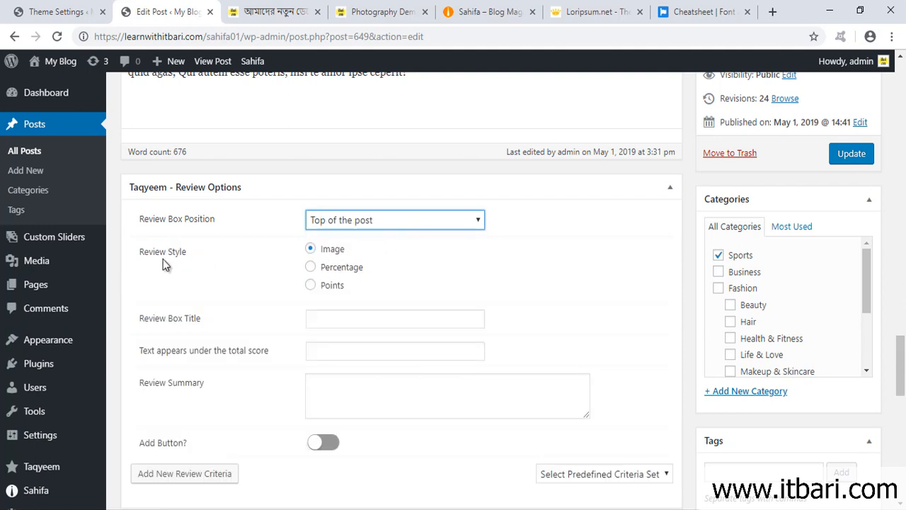
- Enter "রিভিউ বক্স টাইটেল" as the Review Box Title, keeping the Image review style
scroll(225, 271, down, 2)
scroll(284, 240, up, 1)
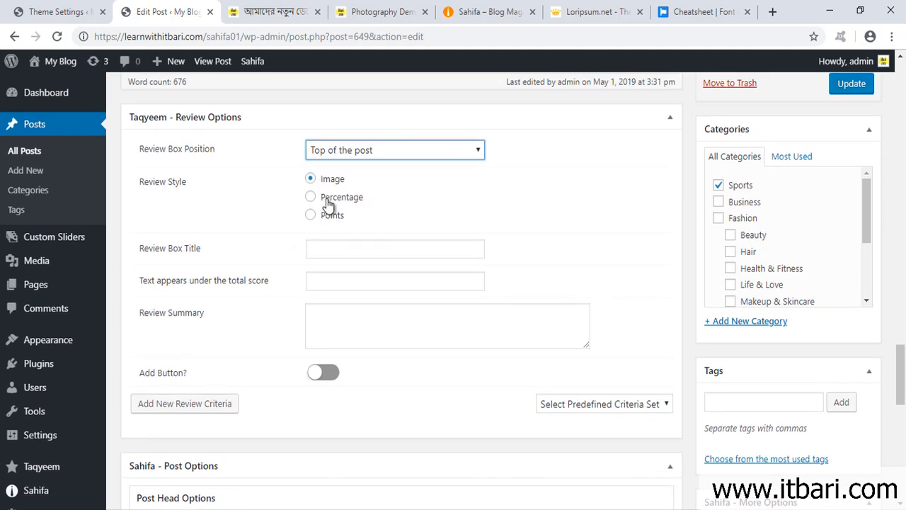
click(330, 245)
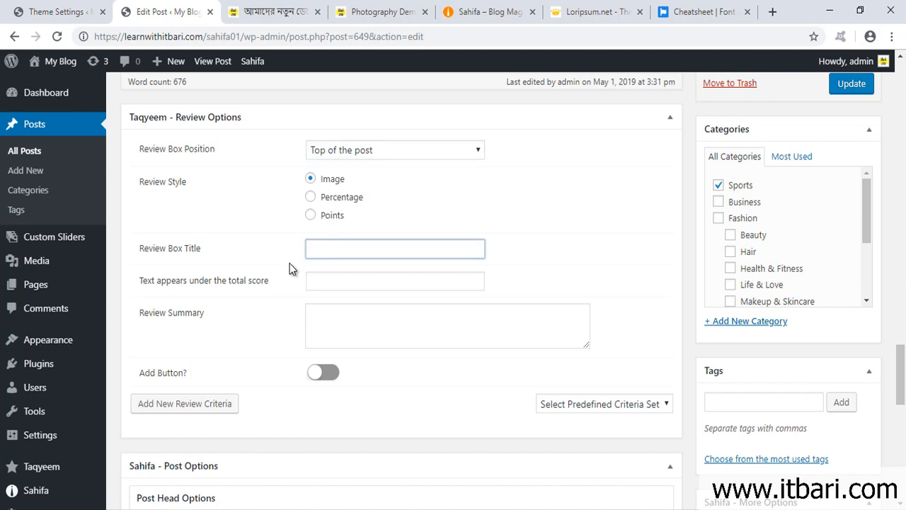
text(রিভিউ বক্স টাইটেল)
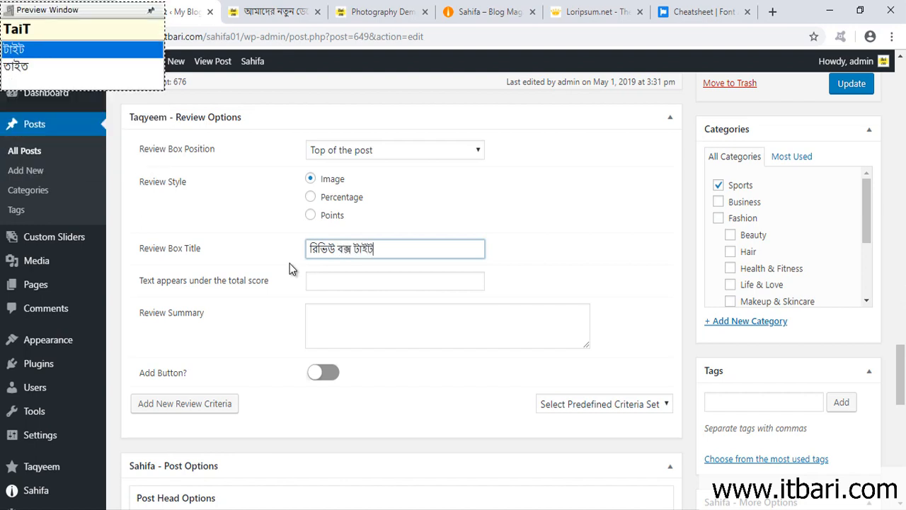
- Set the text under the total score to "Text appears under the total score" by copying the field's label
drag(144, 280, 274, 290)
click(339, 288)
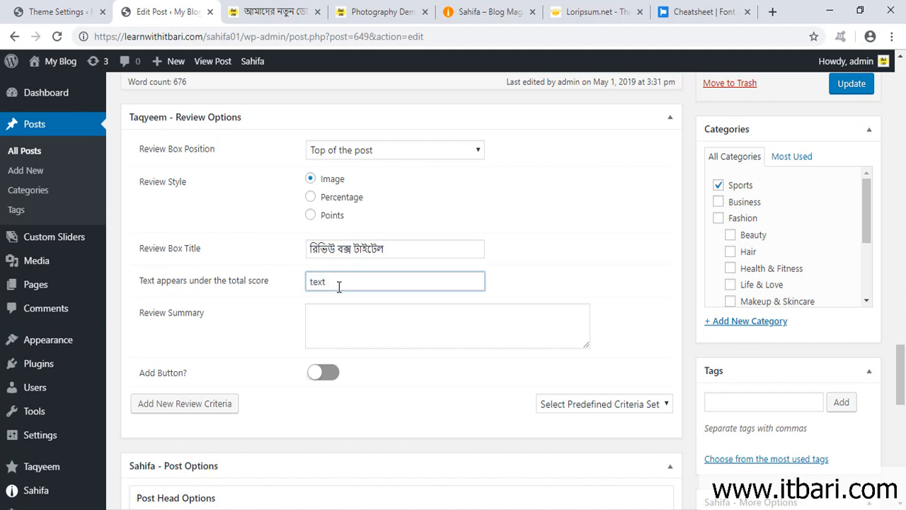
drag(110, 105, 692, 438)
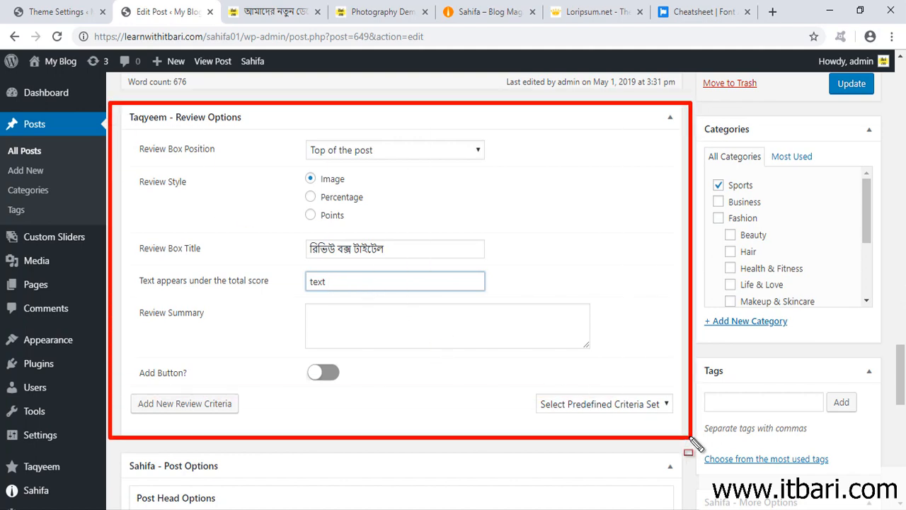
drag(128, 268, 303, 299)
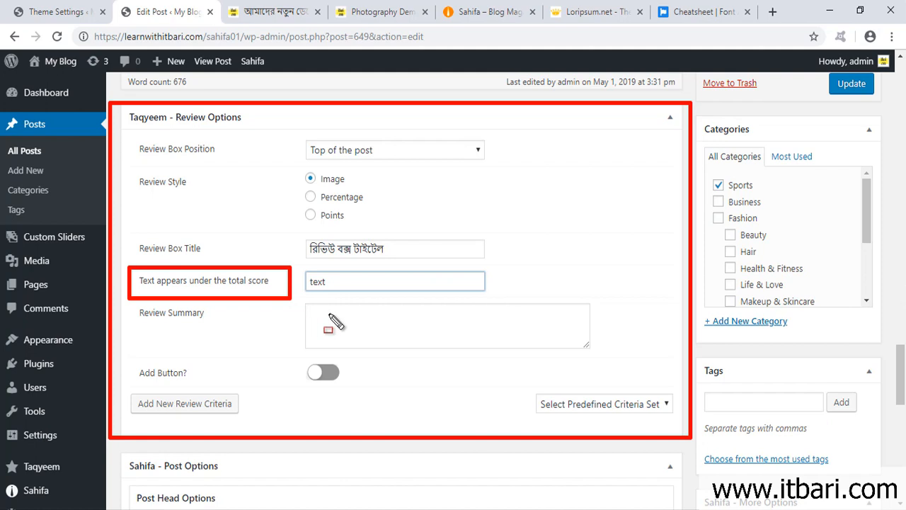
key(Escape)
triple_click(243, 281)
key(ctrl+c)
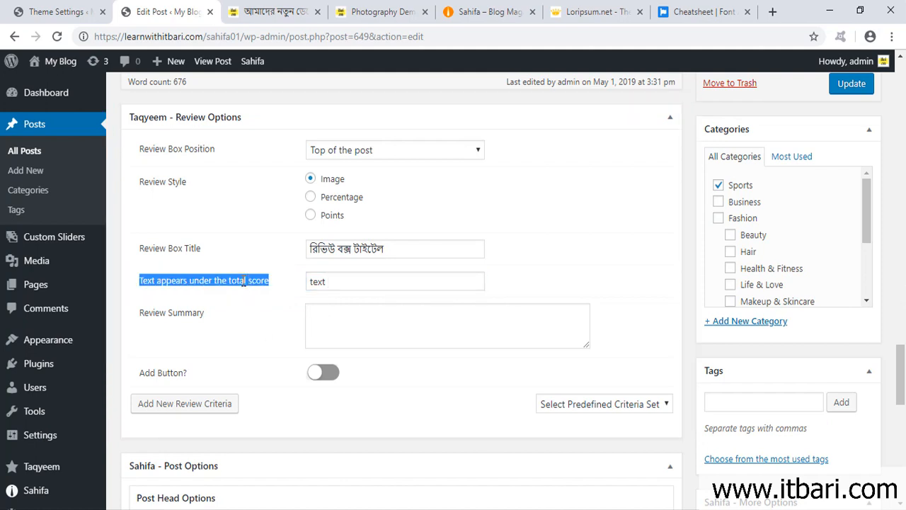
double_click(340, 281)
key(ctrl+v)
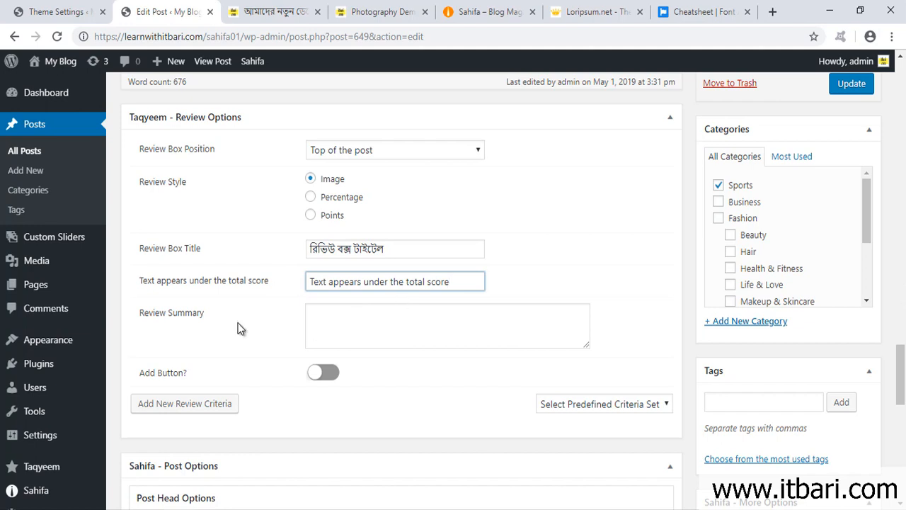
- Enter "রিভিউ সামারি" as the Review Summary
drag(121, 249, 293, 305)
key(Escape)
click(323, 330)
text(riviu sama)
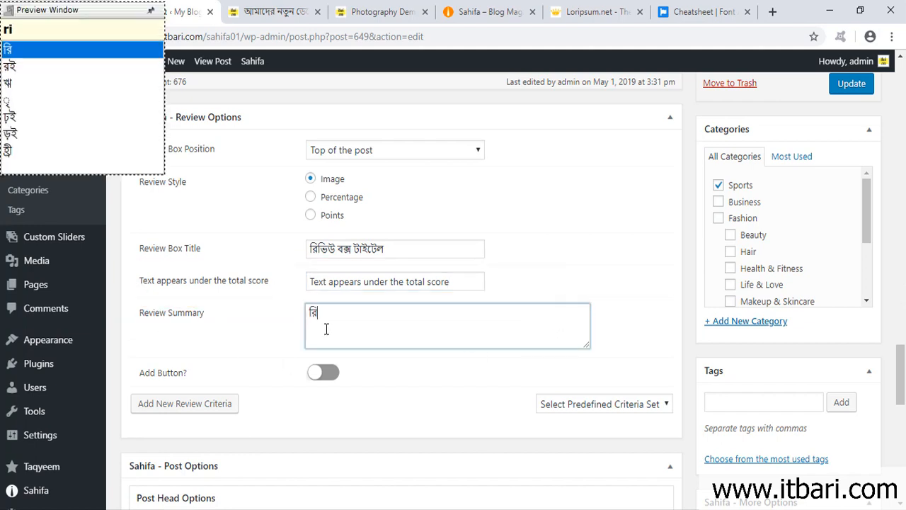
text(ri)
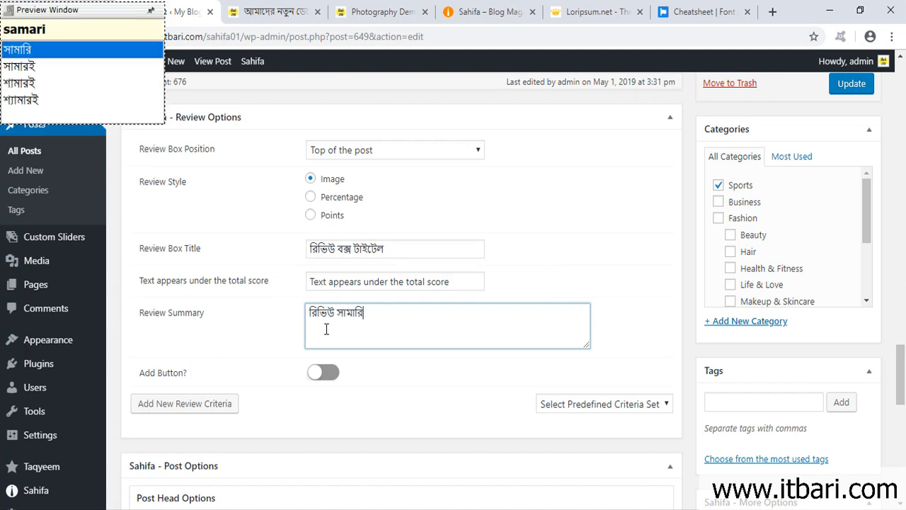
- Turn on the Add Button option of the review box, view its button settings, and turn it off again
scroll(305, 382, down, 1)
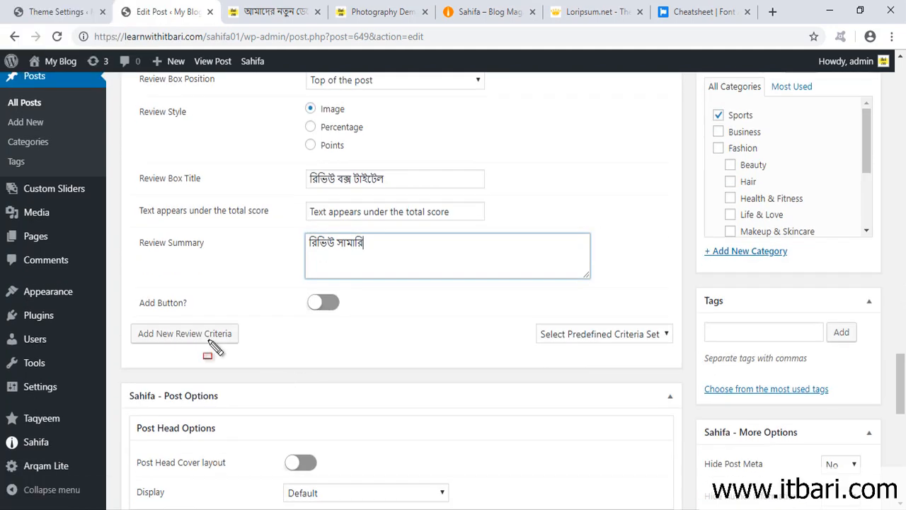
drag(124, 286, 482, 371)
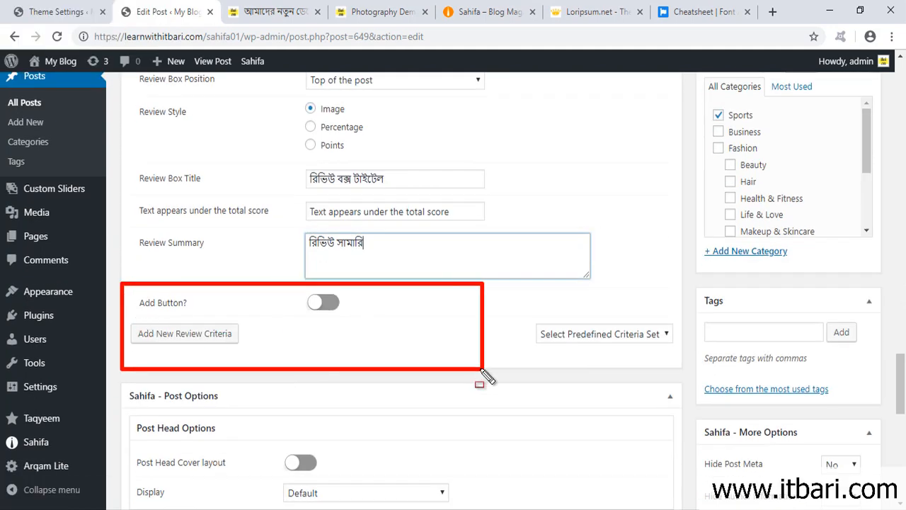
click(320, 302)
scroll(460, 369, down, 1)
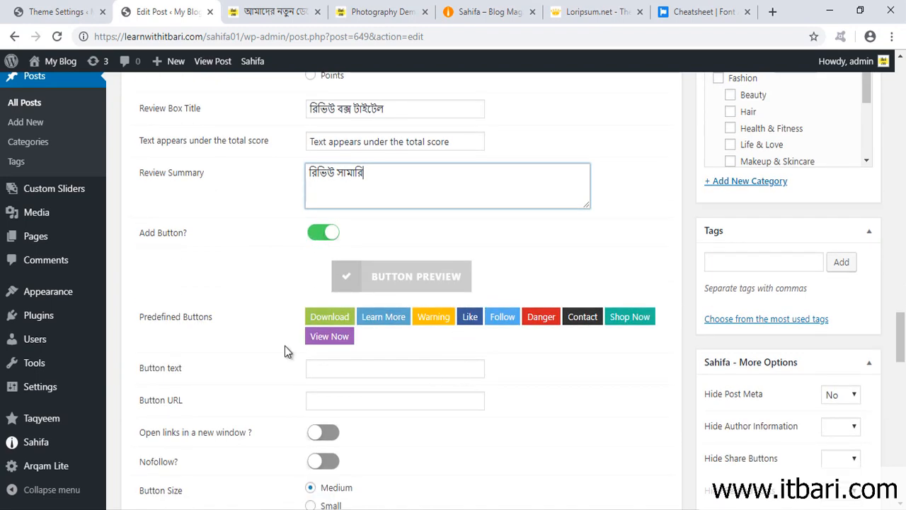
scroll(299, 370, down, 1)
click(338, 162)
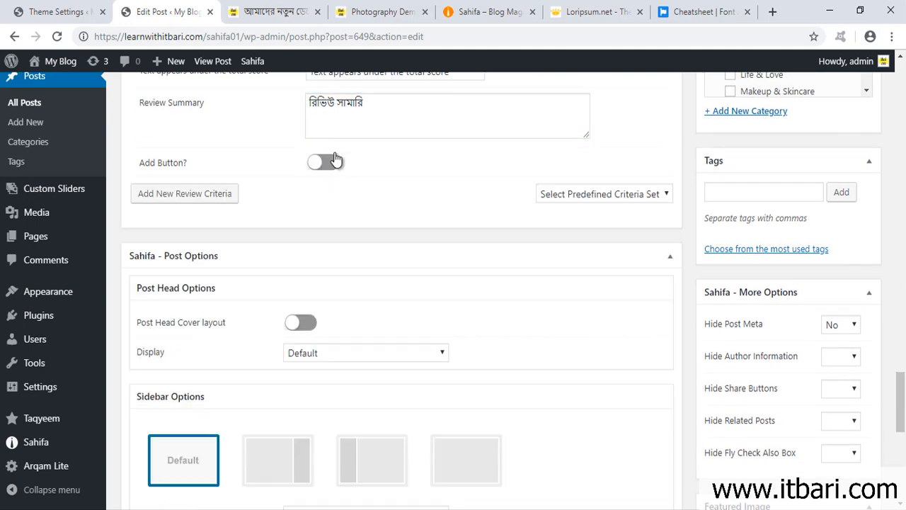
- Add a review criterion named "Design" with a criteria score of 90
scroll(289, 274, up, 1)
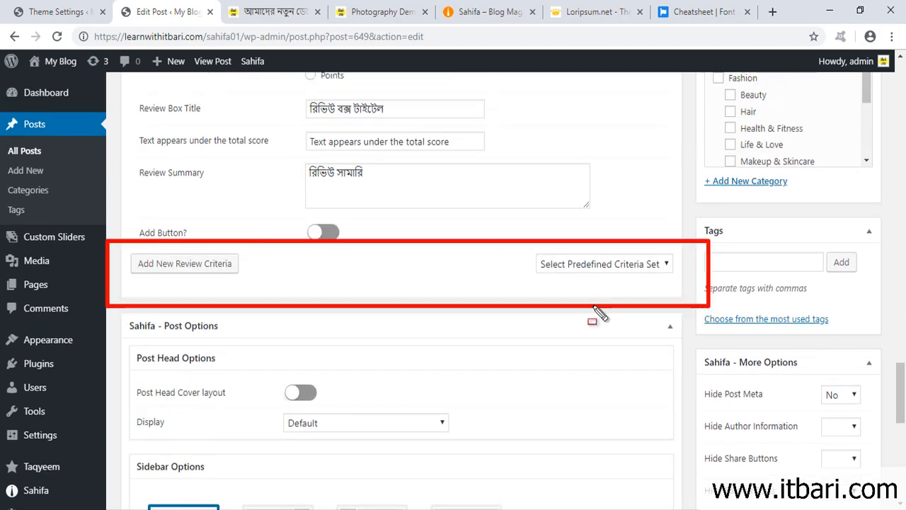
click(163, 265)
click(342, 303)
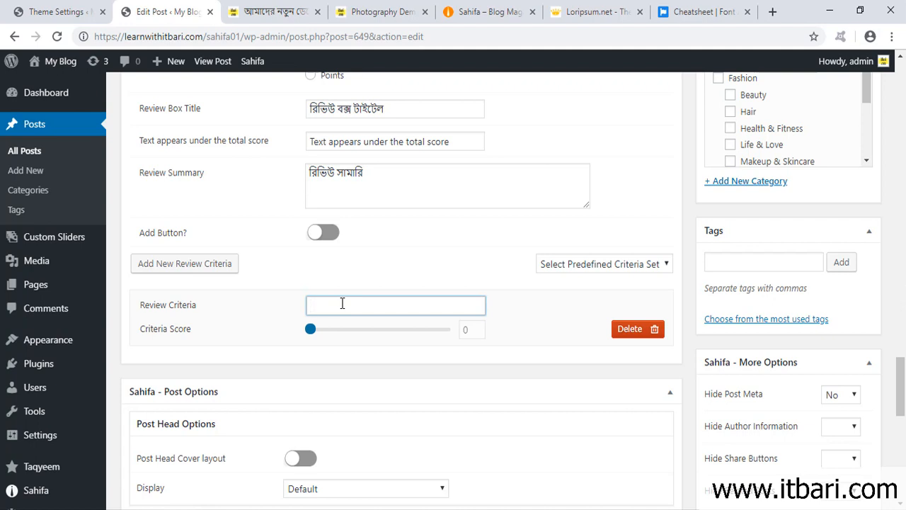
text(Ram)
drag(310, 330, 440, 330)
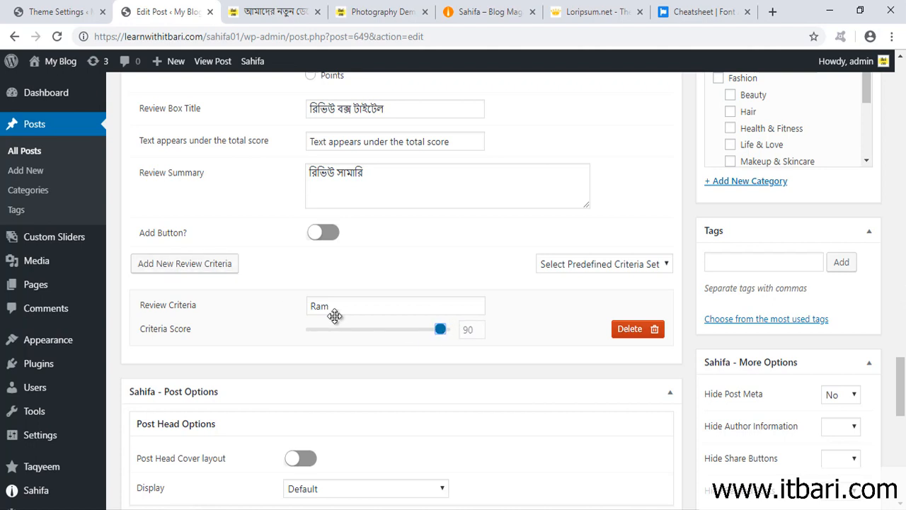
drag(344, 307, 236, 304)
text(Design)
- Add a second review criterion named "Price" with a criteria score of 60
click(203, 264)
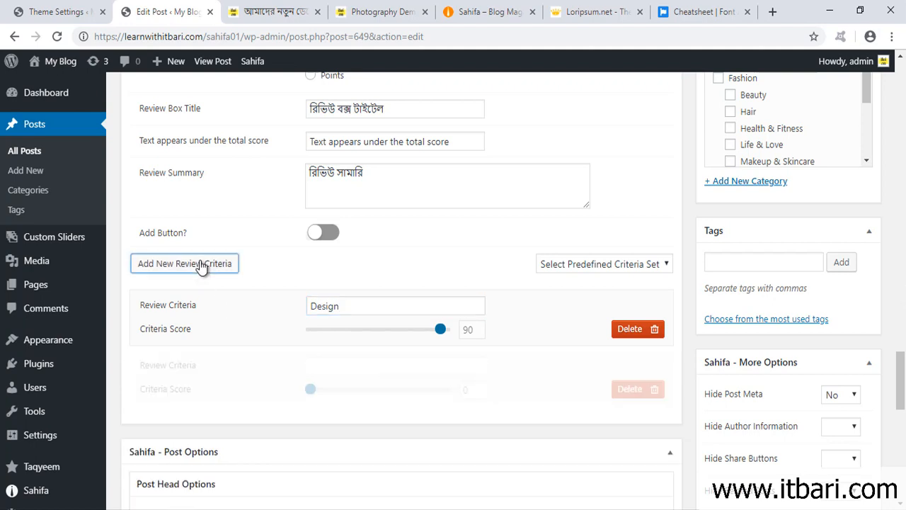
scroll(319, 309, down, 1)
click(330, 292)
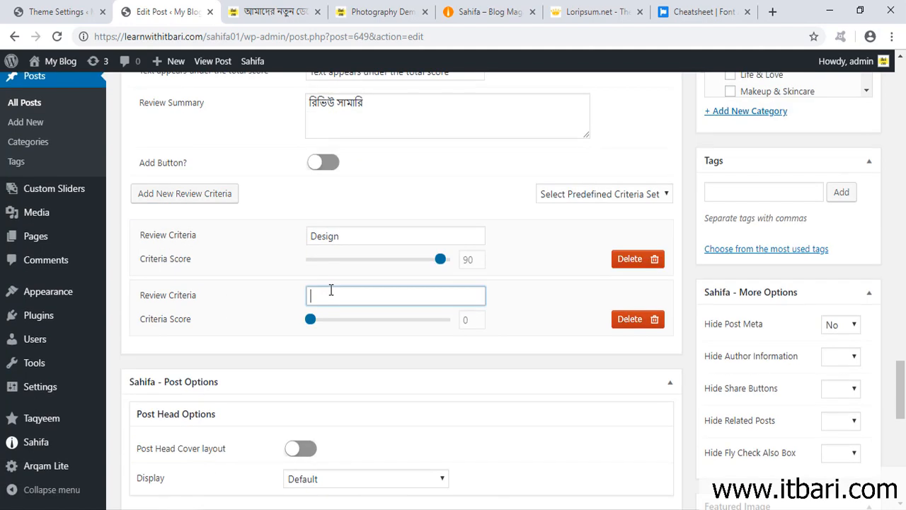
text(Price)
drag(311, 320, 389, 316)
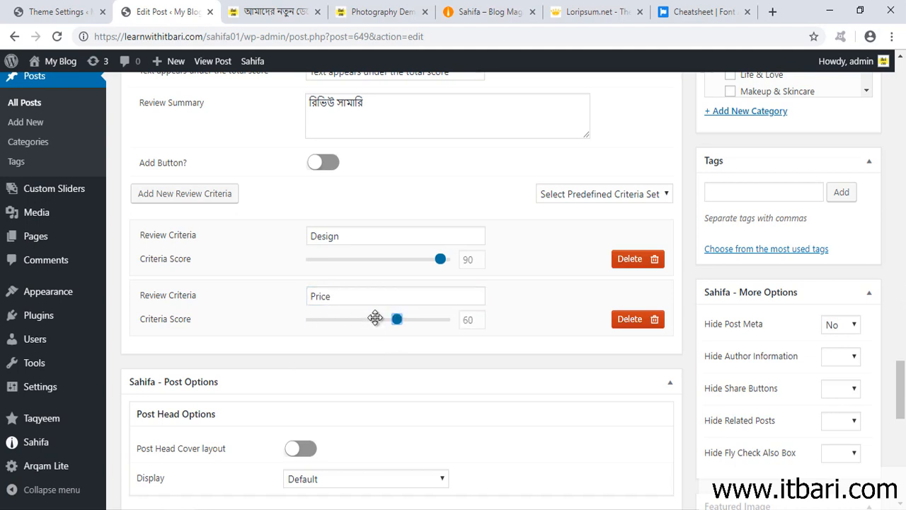
- Add a third review criterion named "Battery" with a criteria score of 77
click(208, 188)
scroll(259, 229, down, 2)
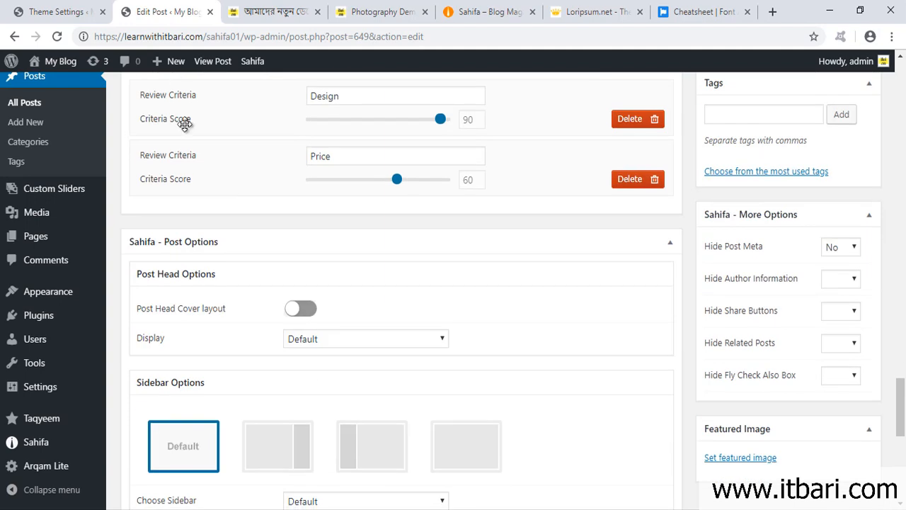
scroll(260, 199, up, 1)
click(328, 284)
text(Ba)
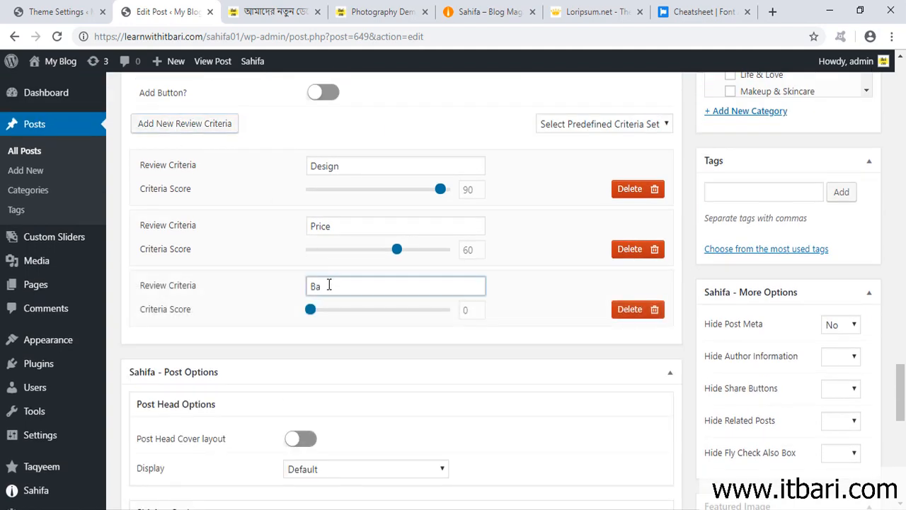
text(ttery)
drag(311, 310, 409, 310)
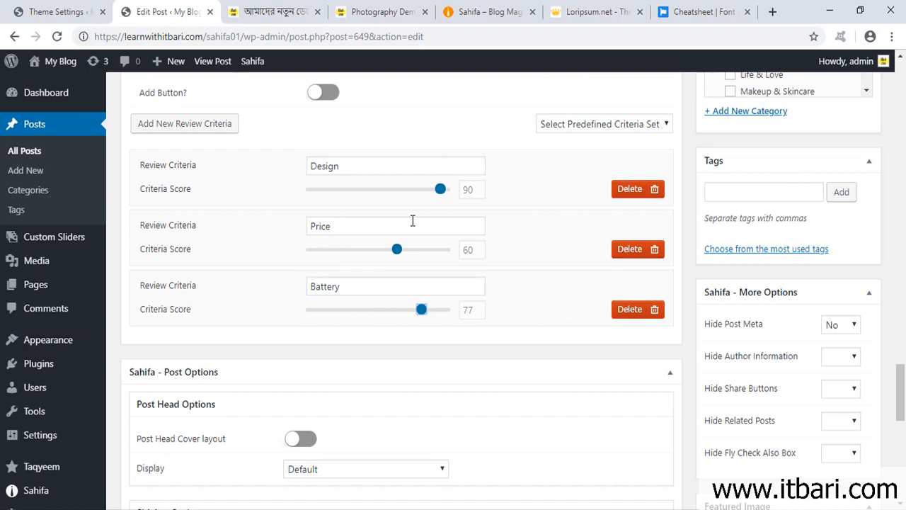
- Update the post with the new review criteria and reload its live page
scroll(437, 166, up, 1)
scroll(595, 198, up, 4)
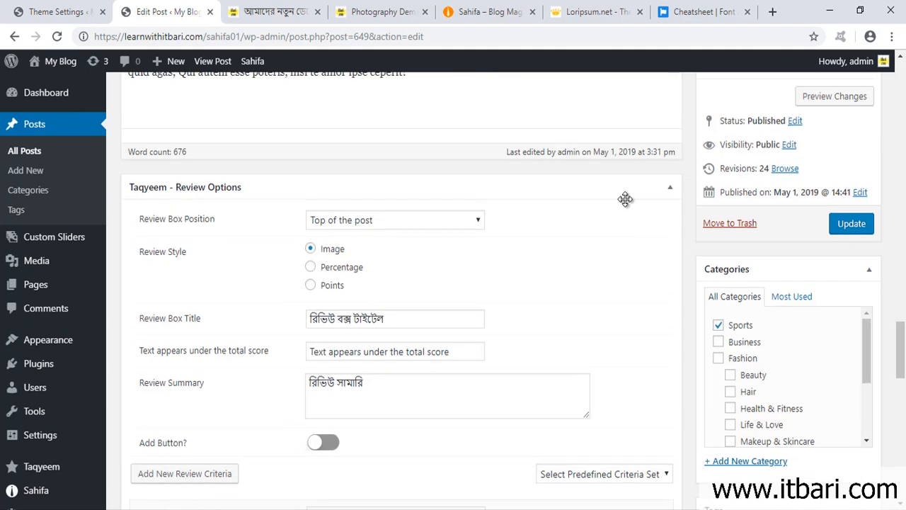
click(854, 225)
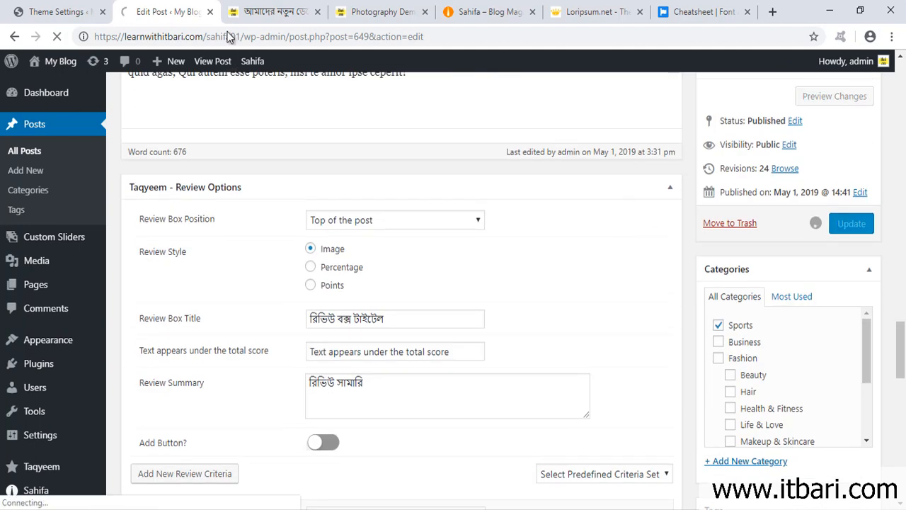
click(265, 12)
click(54, 38)
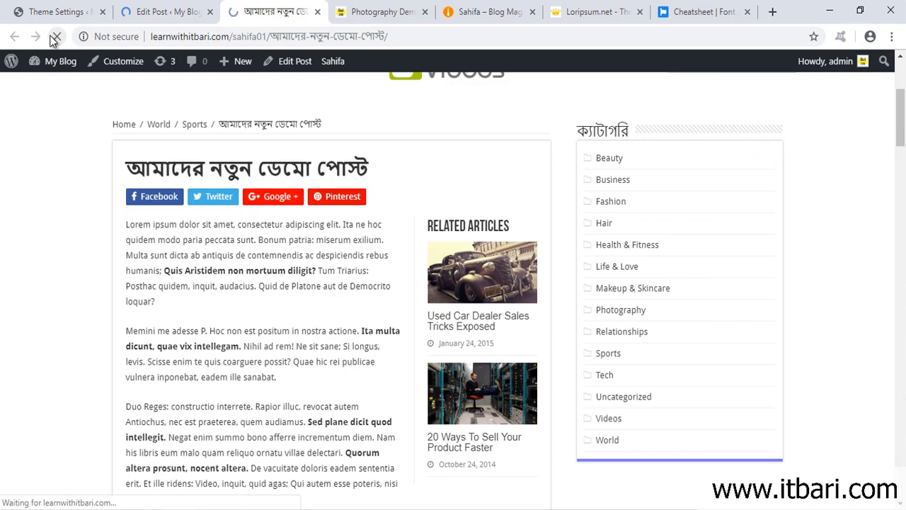
- Examine the review box on the live post, including its title, criteria star ratings, summary and the text under the total score
scroll(316, 240, down, 2)
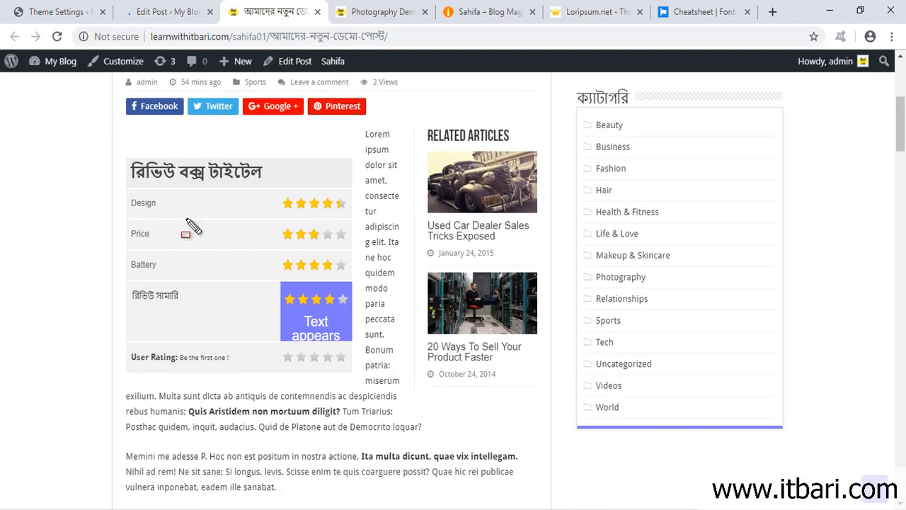
drag(86, 126, 361, 374)
key(Escape)
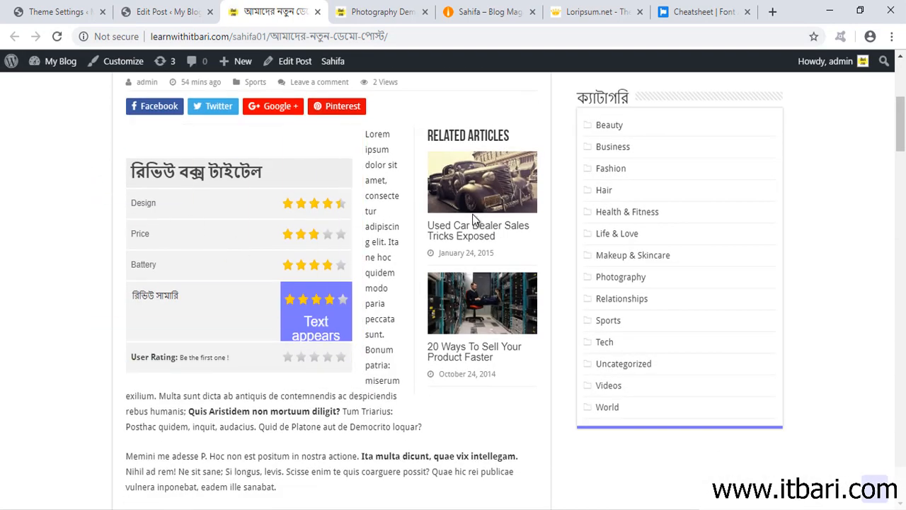
drag(131, 197, 376, 248)
key(Escape)
click(173, 12)
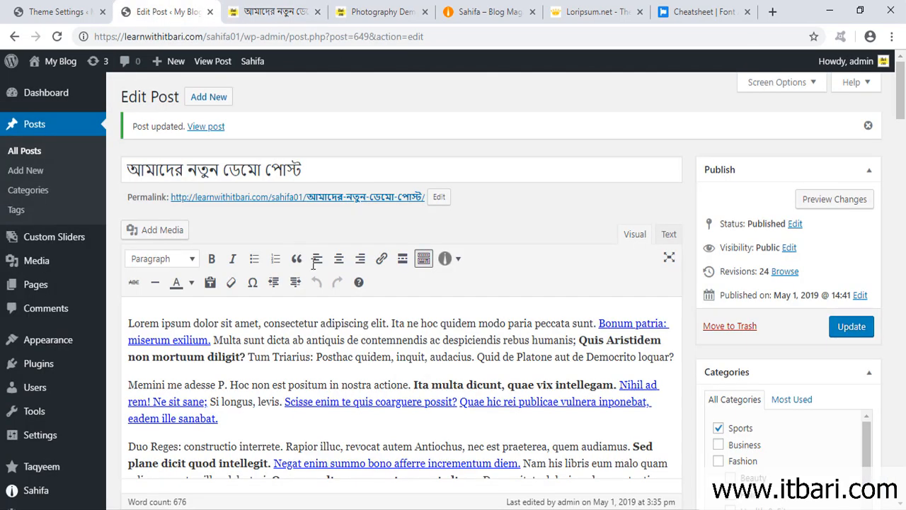
scroll(361, 276, down, 5)
click(273, 11)
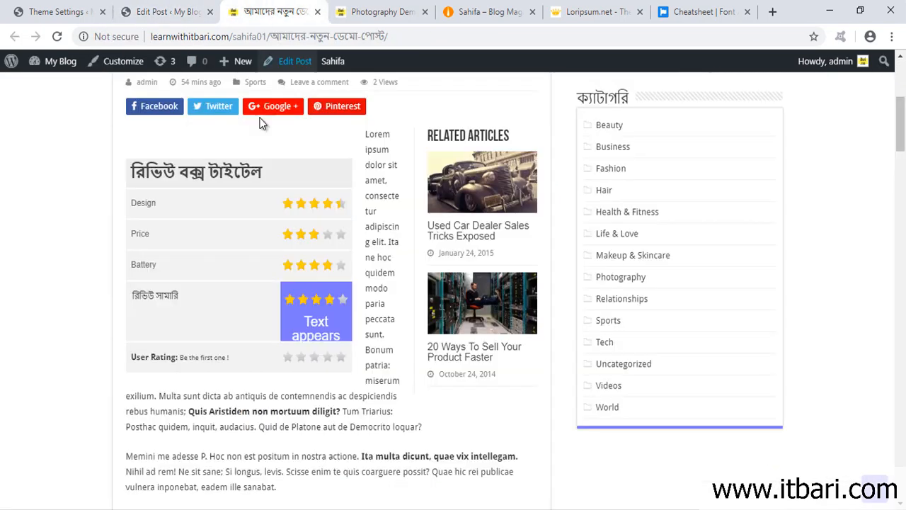
mouse_move(100, 177)
mouse_down()
mouse_move(367, 280)
mouse_move(376, 380)
mouse_up()
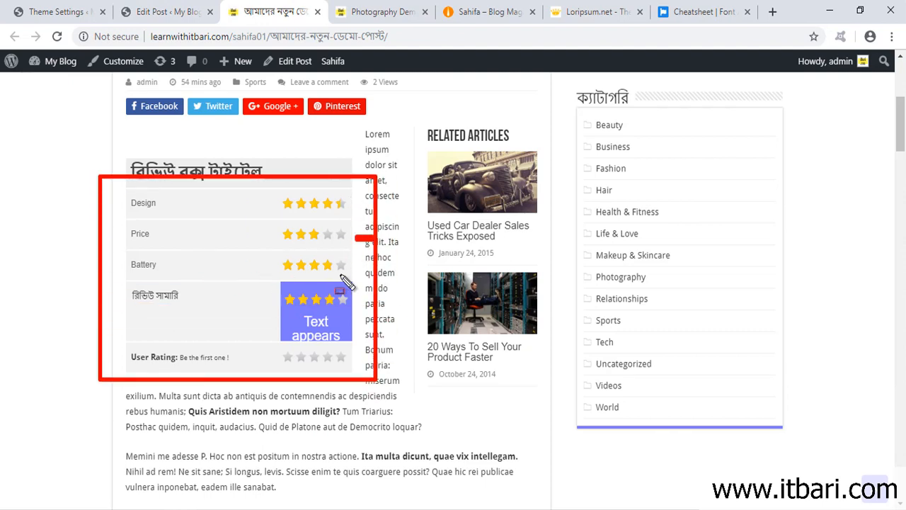
mouse_move(134, 289)
mouse_down()
mouse_move(270, 341)
mouse_move(378, 356)
mouse_up()
key(Escape)
scroll(316, 344, down, 1)
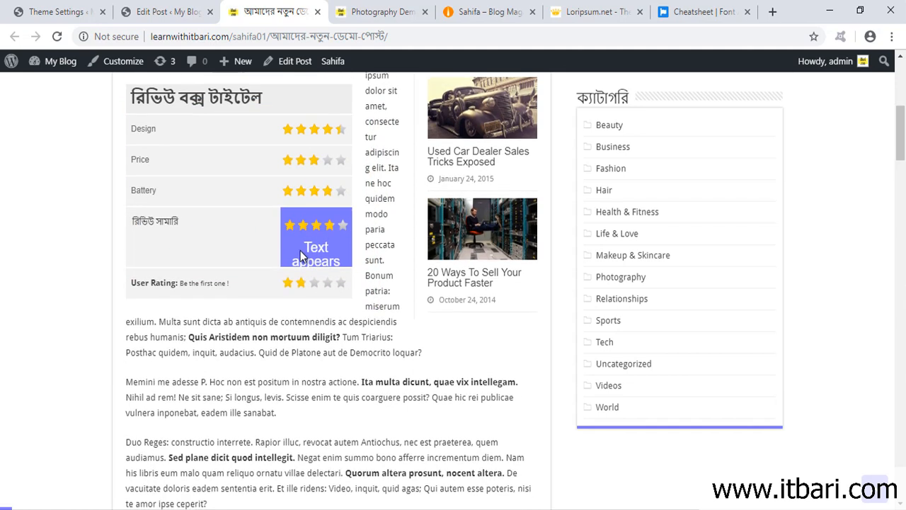
drag(282, 232, 354, 276)
key(Escape)
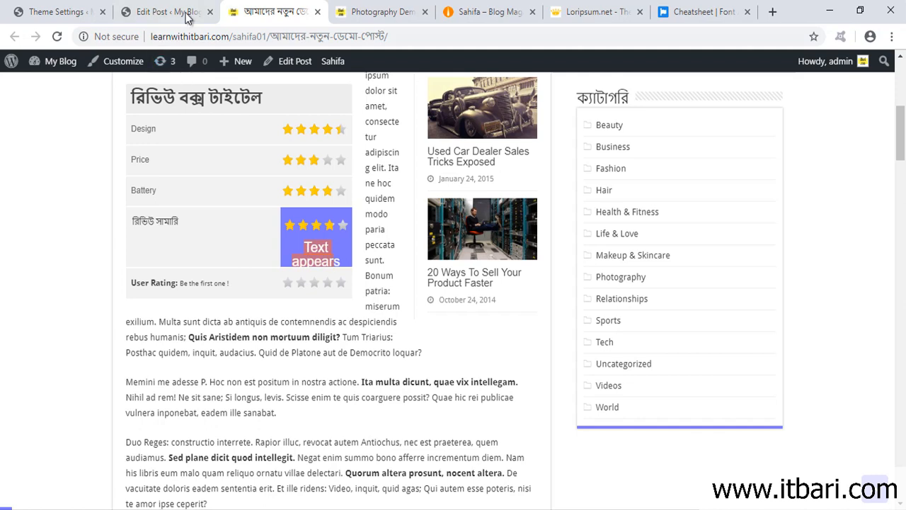
- Back in the post editor, replace the text under the total score with "Good!"
click(188, 19)
scroll(743, 339, down, 10)
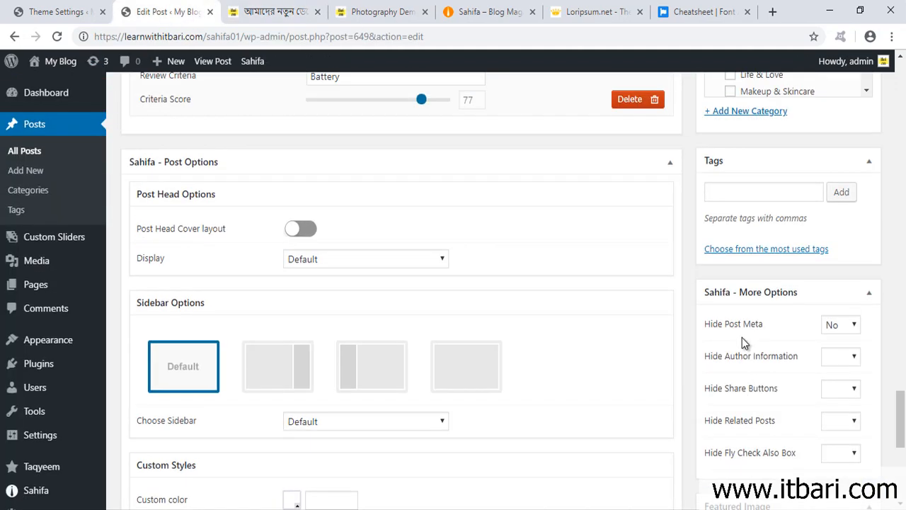
scroll(742, 337, up, 7)
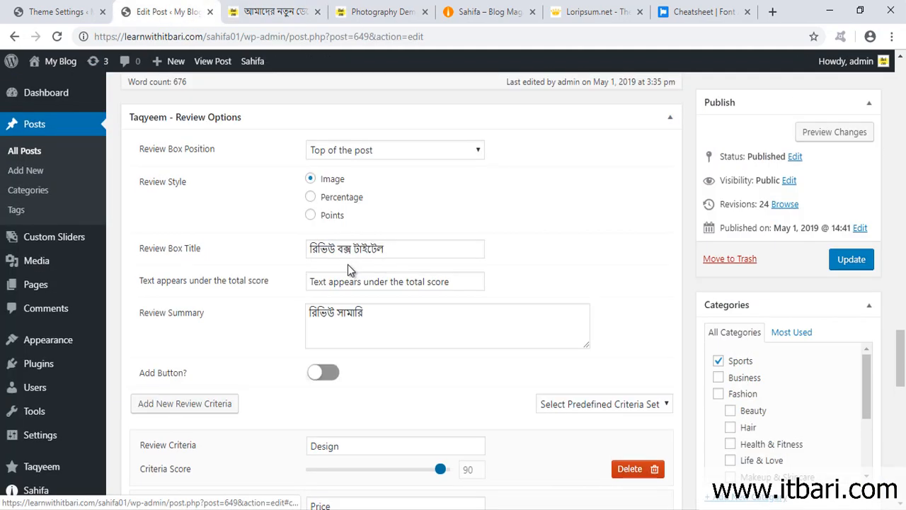
key(ctrl+shift+d)
drag(297, 269, 451, 296)
key(Escape)
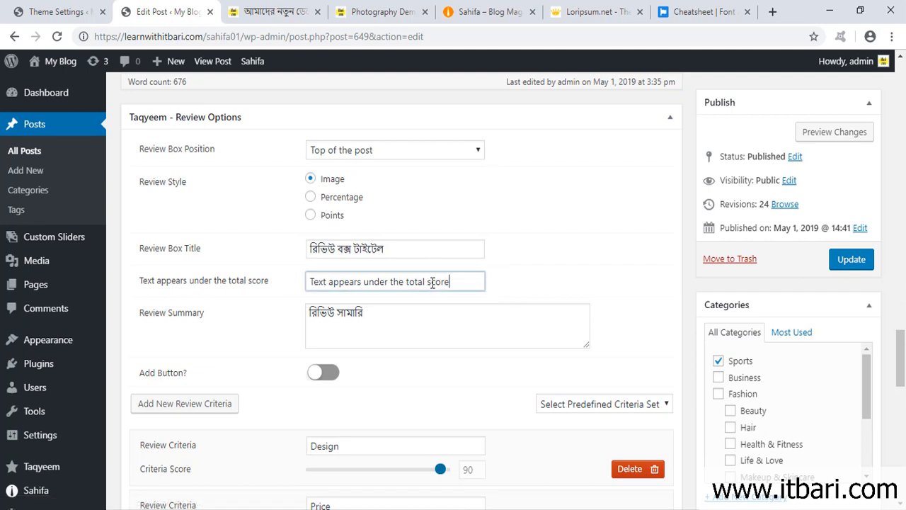
triple_click(463, 282)
text(Good)
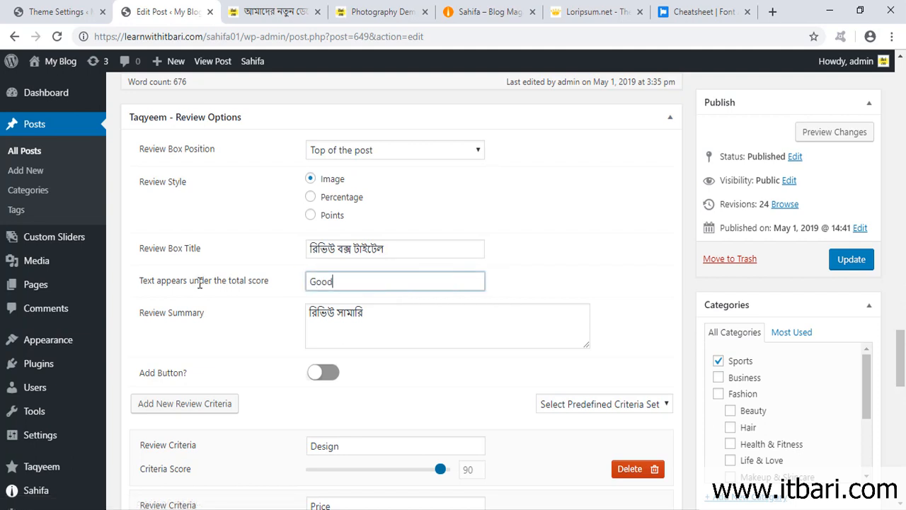
- Update the post and reload its live page to check the text under the total score
scroll(758, 208, up, 4)
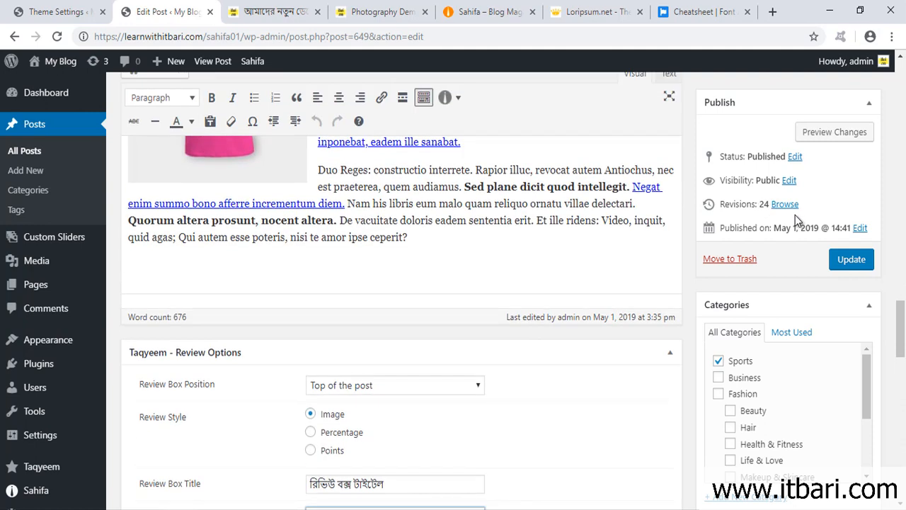
scroll(814, 205, down, 4)
scroll(835, 192, up, 2)
click(851, 145)
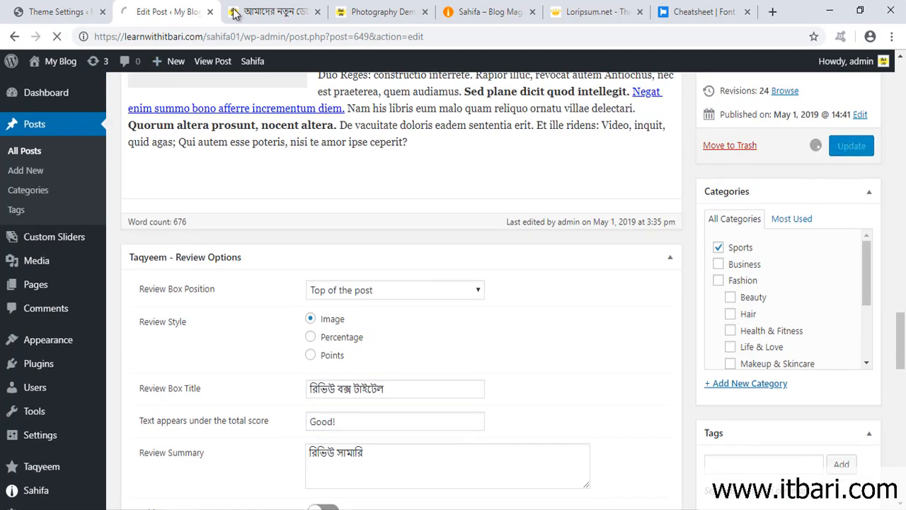
click(233, 12)
click(56, 37)
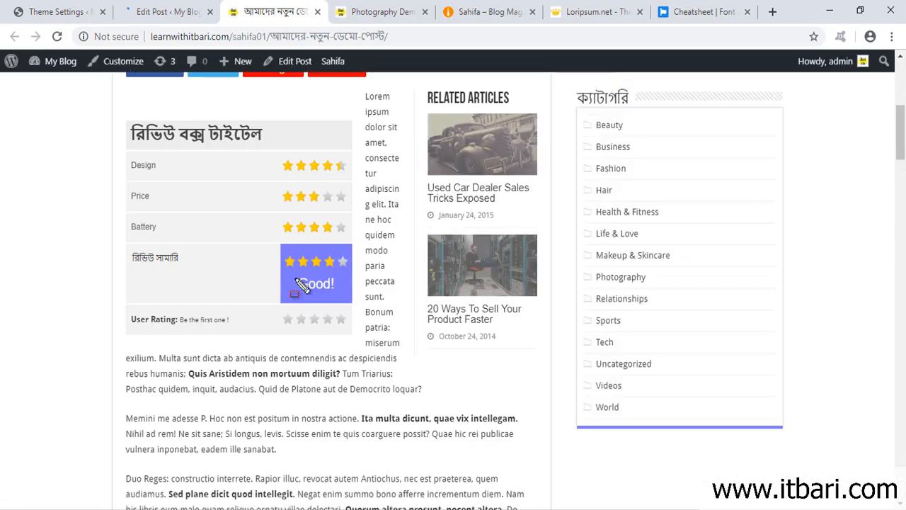
drag(254, 245, 387, 301)
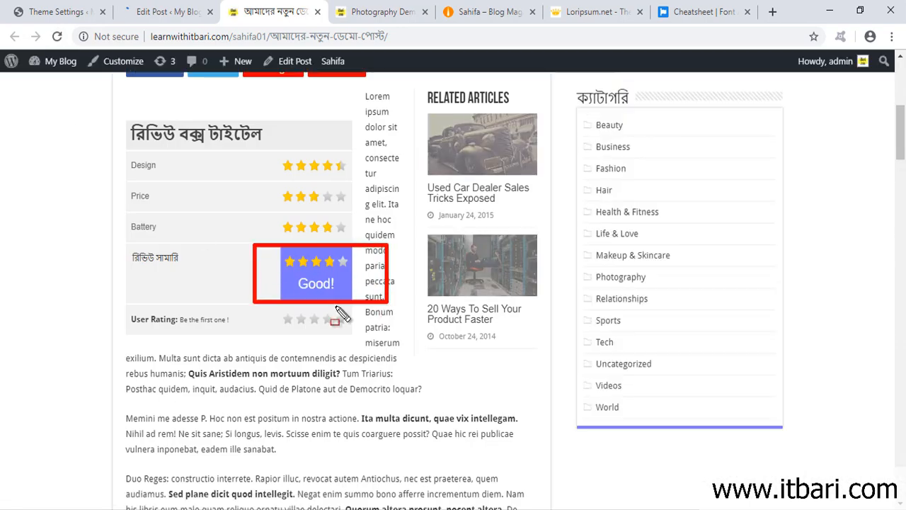
key(Escape)
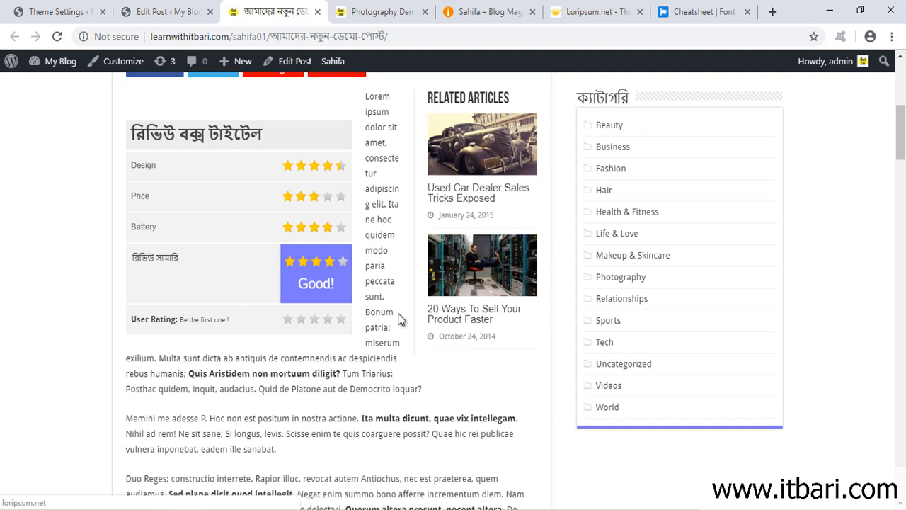
- Copy the live post's address and open it in a new incognito window
click(405, 37)
click(891, 36)
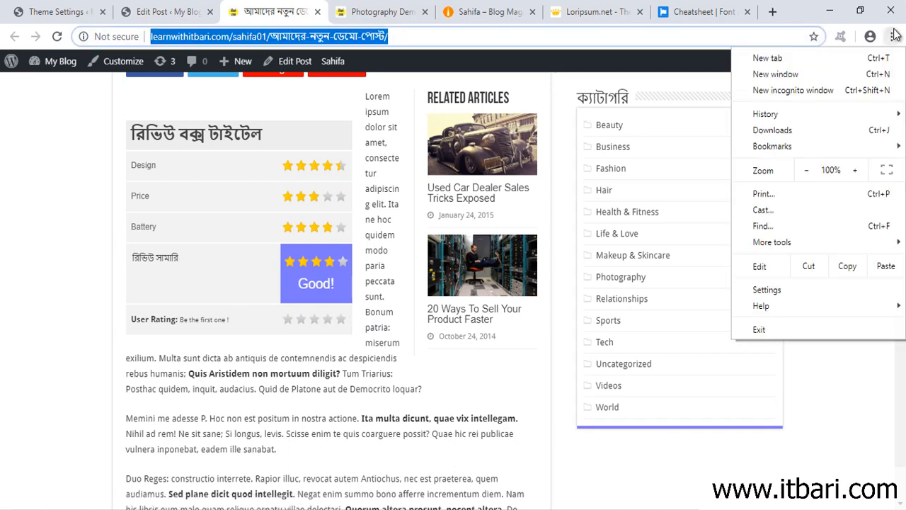
click(822, 99)
key(ctrl+v)
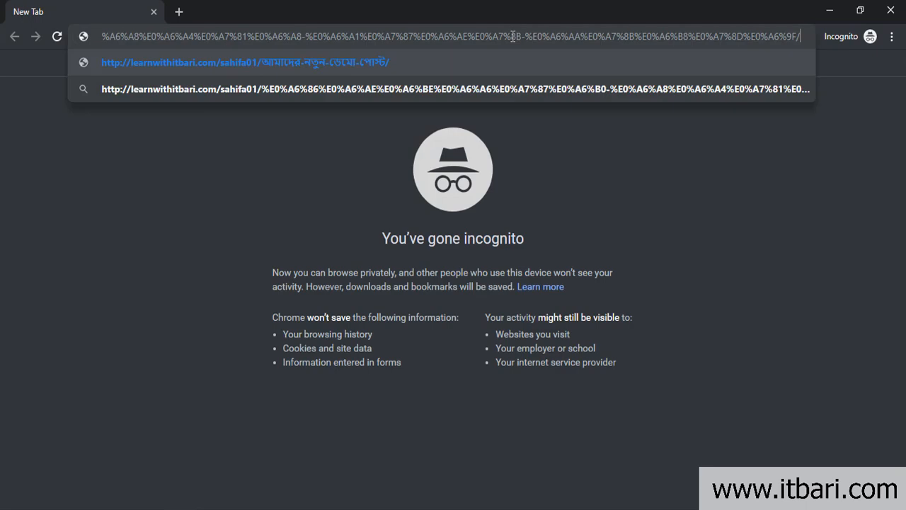
key(Return)
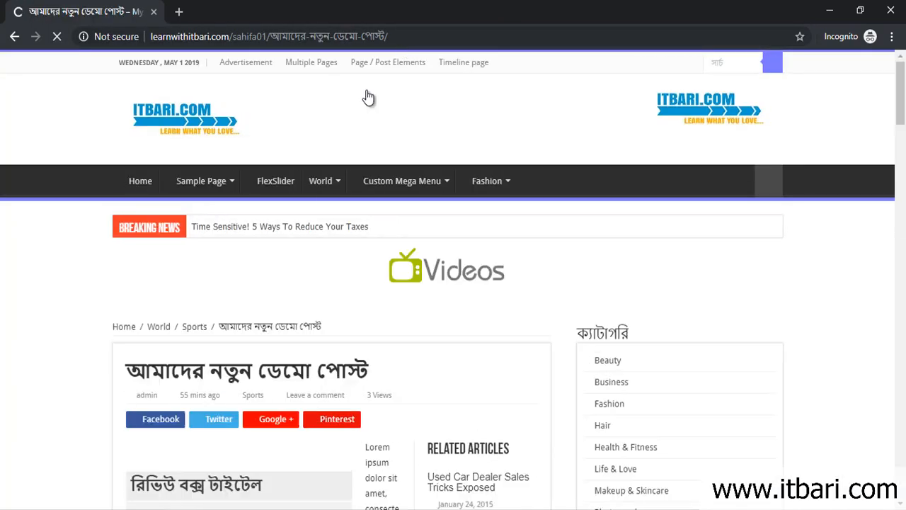
- Give the post a five-star user rating in the review box as a logged-out visitor
mouse_move(320, 198)
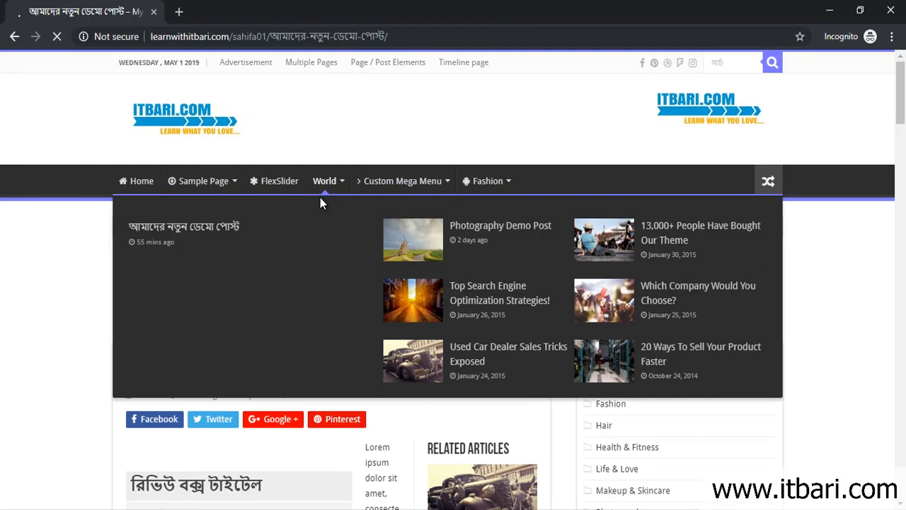
scroll(601, 317, down, 5)
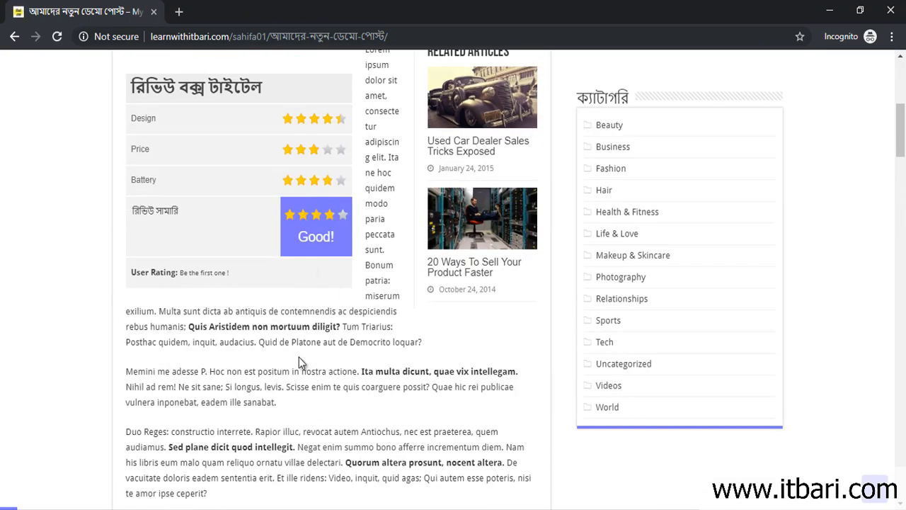
click(342, 282)
mouse_move(114, 254)
mouse_down()
mouse_move(361, 305)
mouse_move(368, 298)
mouse_up()
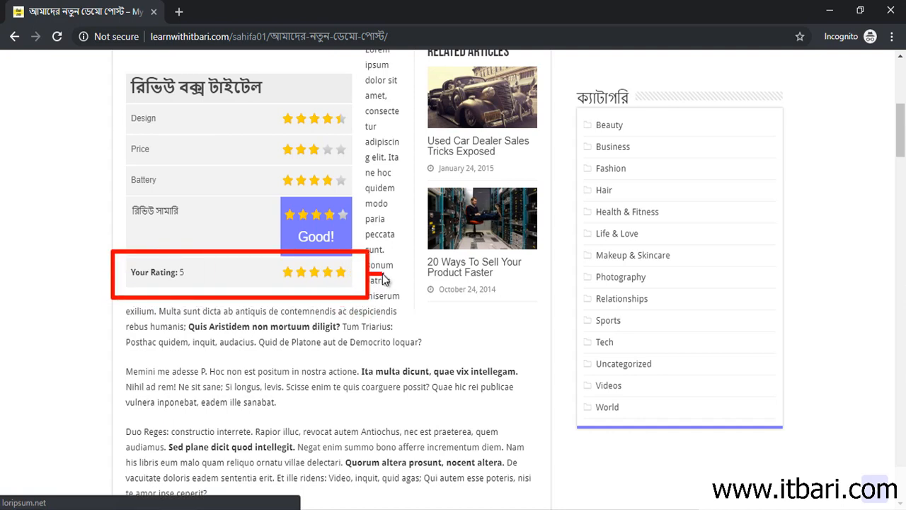
key(Escape)
scroll(382, 280, up, 1)
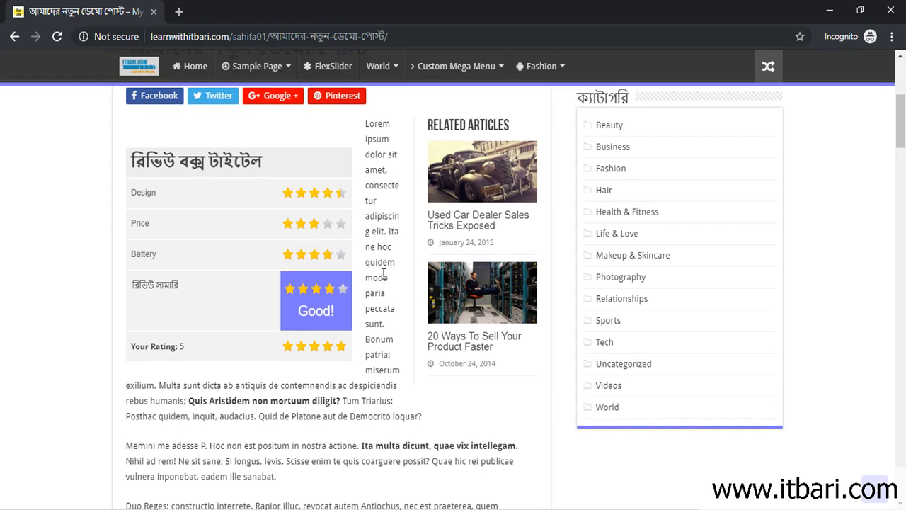
scroll(383, 279, down, 1)
drag(107, 72, 373, 259)
key(Escape)
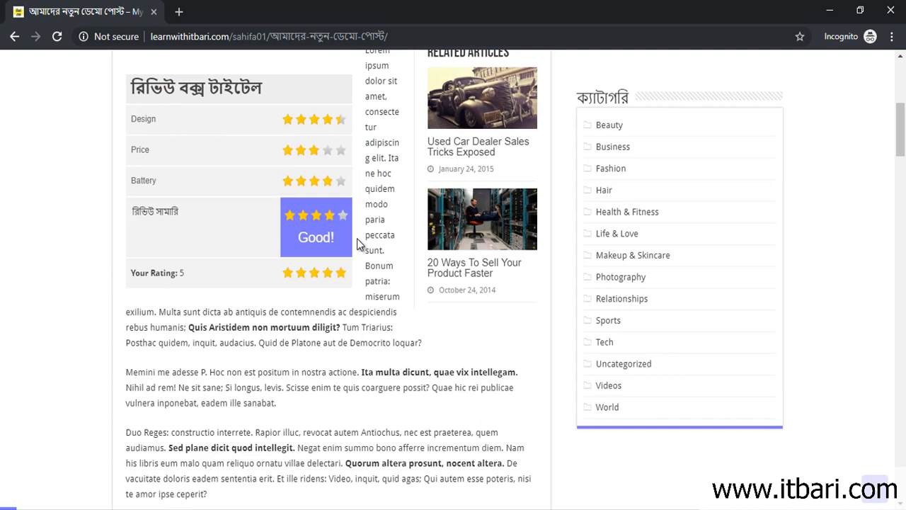
- Back in the post editor in the regular browser window, enable Post Head Cover layout in the Sahifa post options
key(alt+Tab)
scroll(292, 314, down, 3)
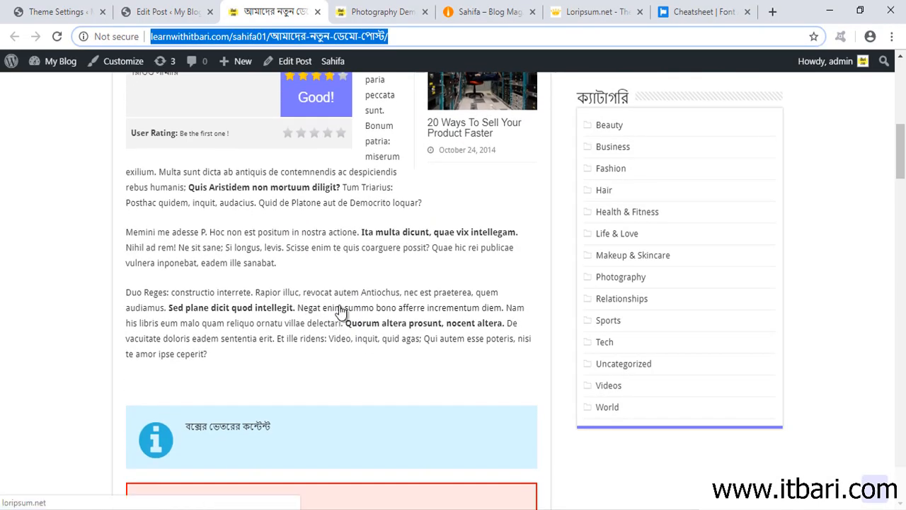
scroll(339, 308, up, 1)
click(187, 14)
scroll(537, 307, down, 15)
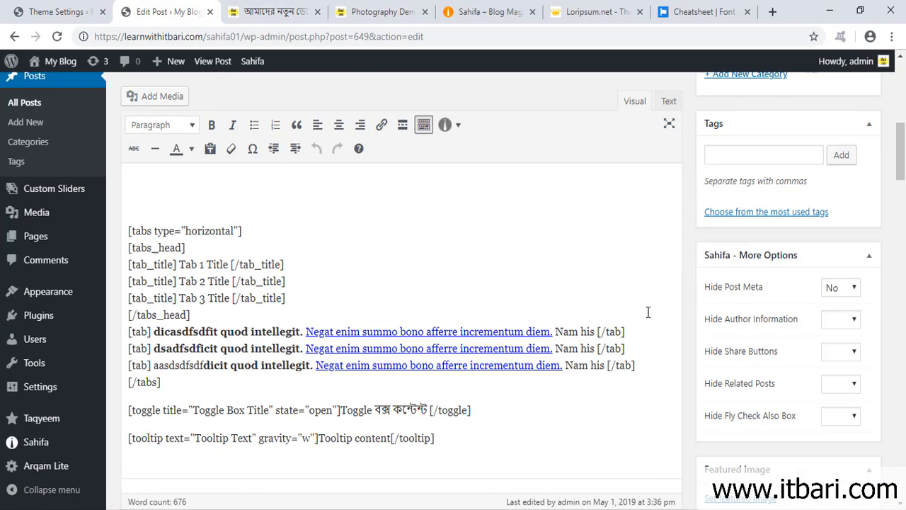
scroll(734, 309, down, 8)
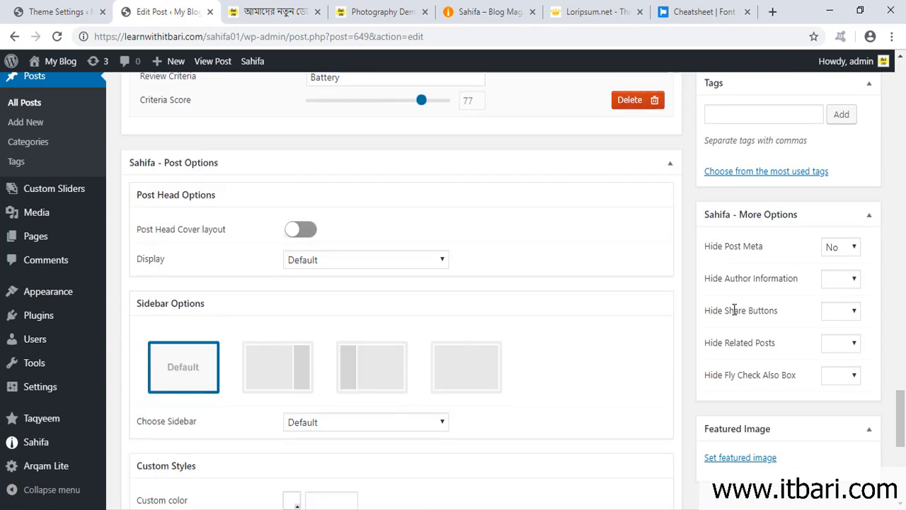
scroll(734, 309, up, 8)
scroll(735, 315, up, 4)
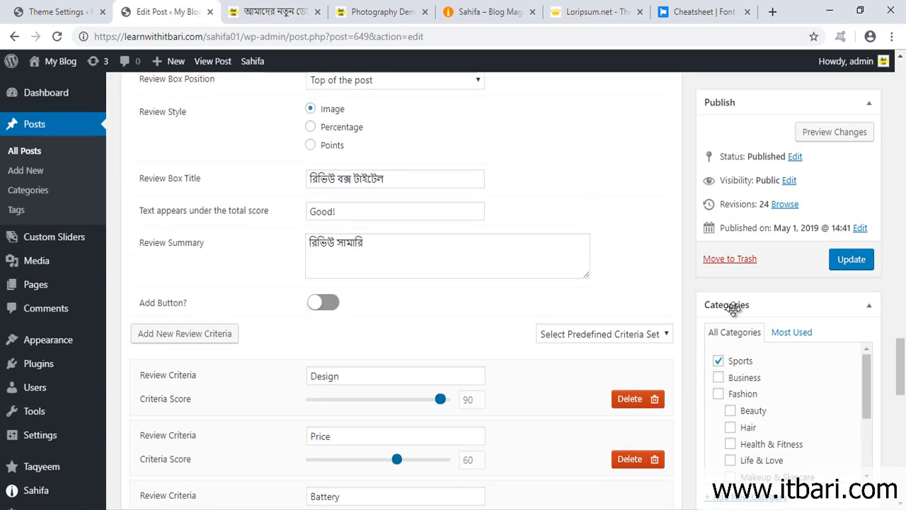
scroll(734, 315, down, 4)
scroll(736, 315, down, 5)
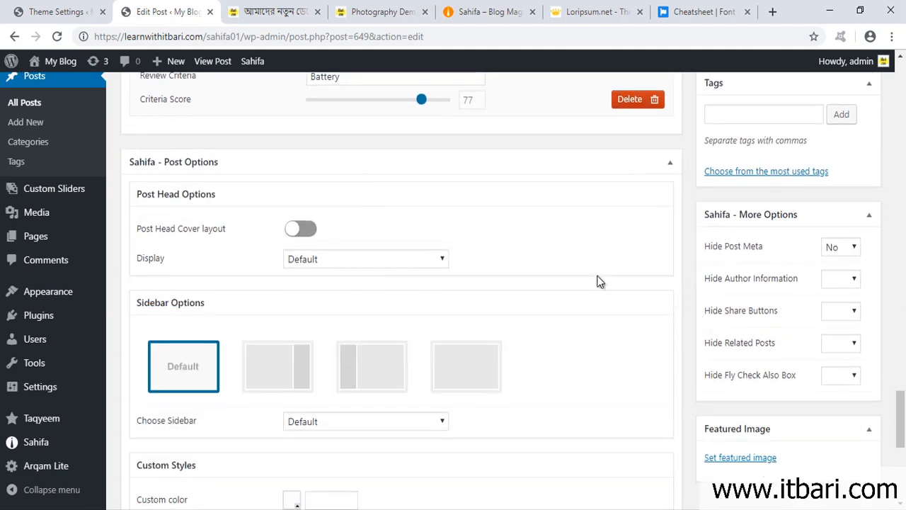
drag(146, 227, 228, 230)
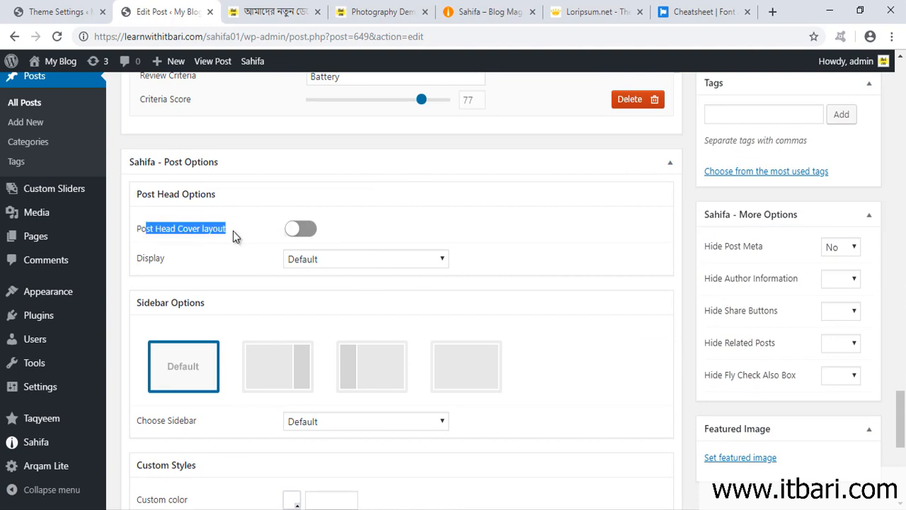
click(322, 261)
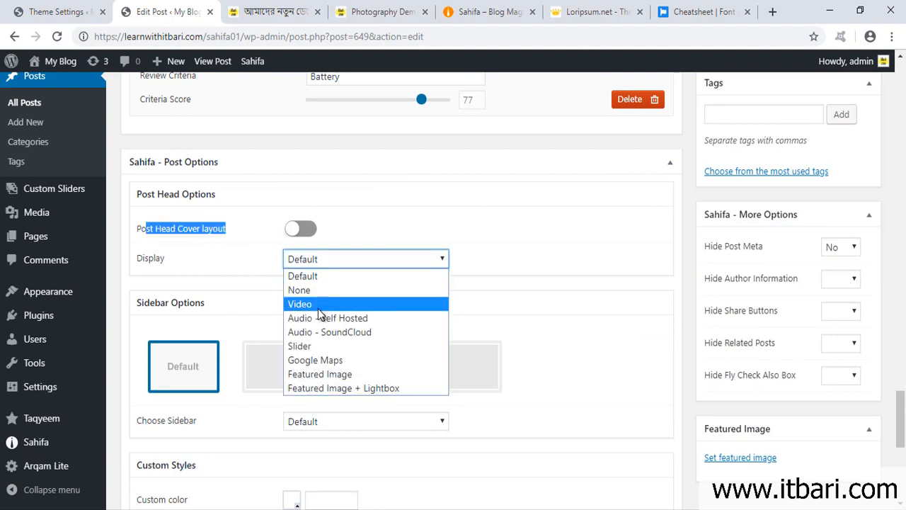
click(298, 241)
click(232, 230)
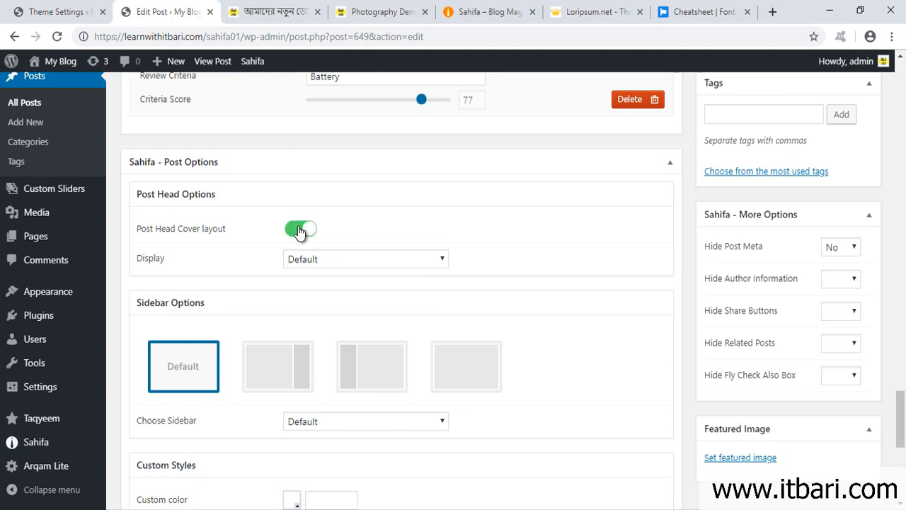
- Update the post and reload its live page to check the cover layout of the post head
scroll(865, 227, up, 5)
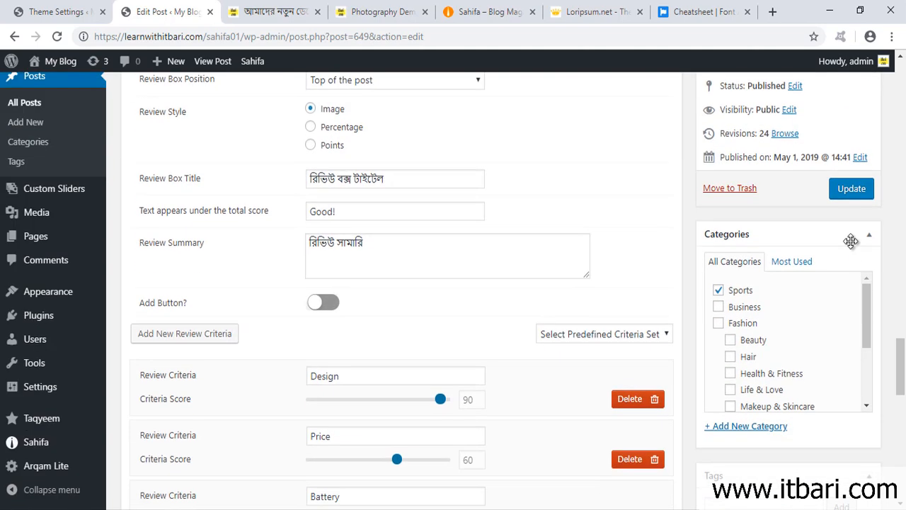
click(851, 189)
click(283, 12)
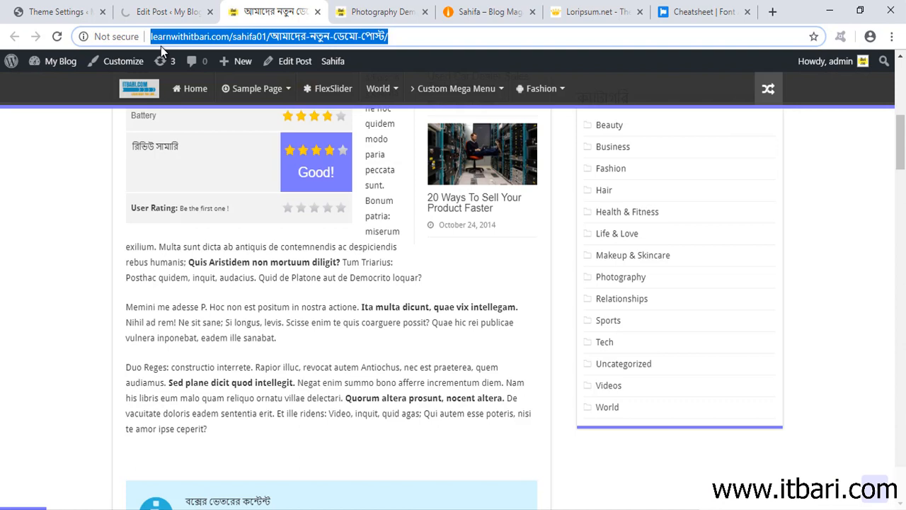
click(56, 39)
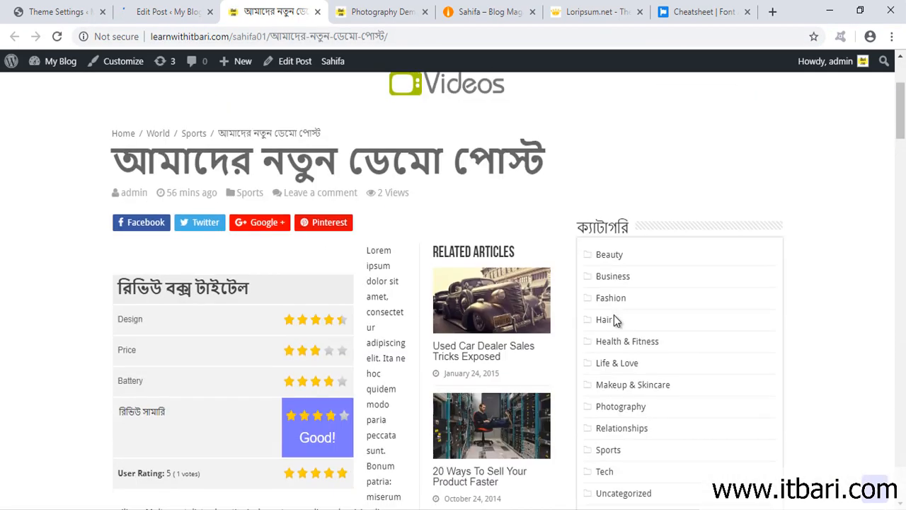
mouse_move(64, 204)
mouse_down()
mouse_move(830, 320)
mouse_move(875, 339)
mouse_up()
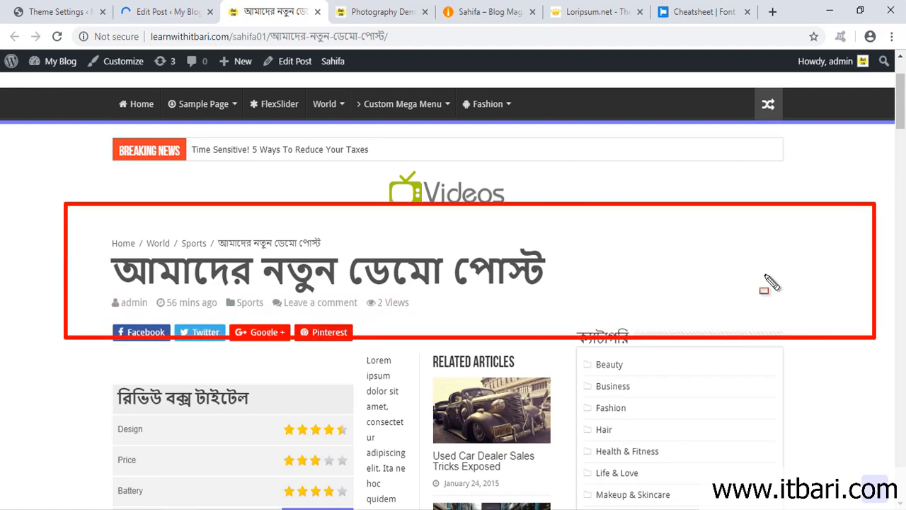
key(Escape)
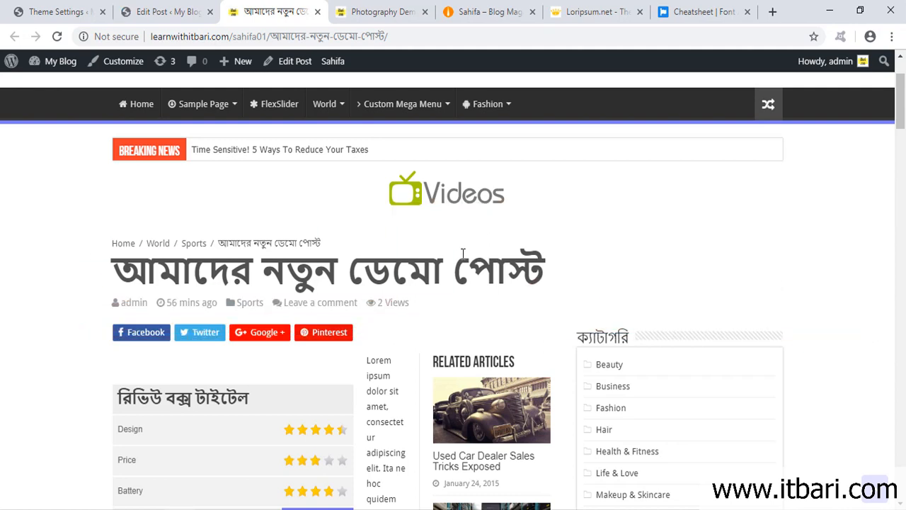
- In the post editor, append "- আরো কিছু দিয়ে দিলাম" to the post title
click(174, 6)
click(352, 167)
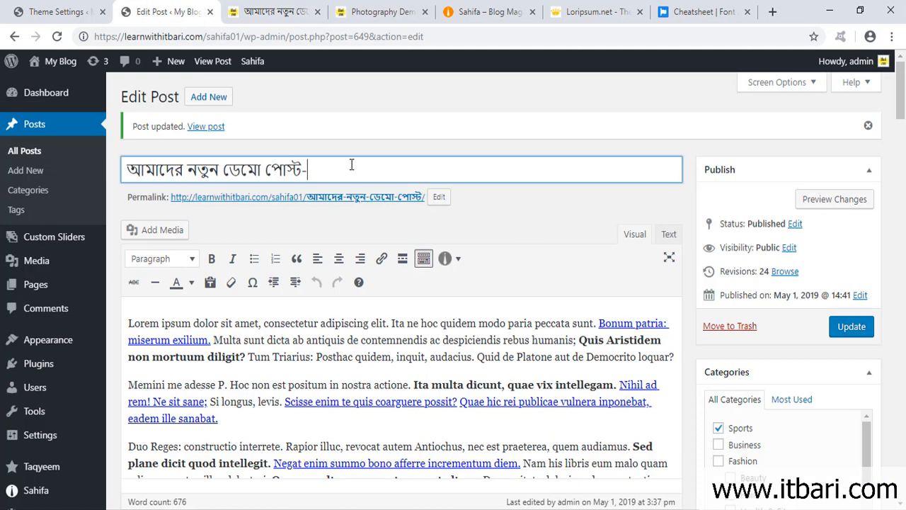
text(aro kichu diye dilam)
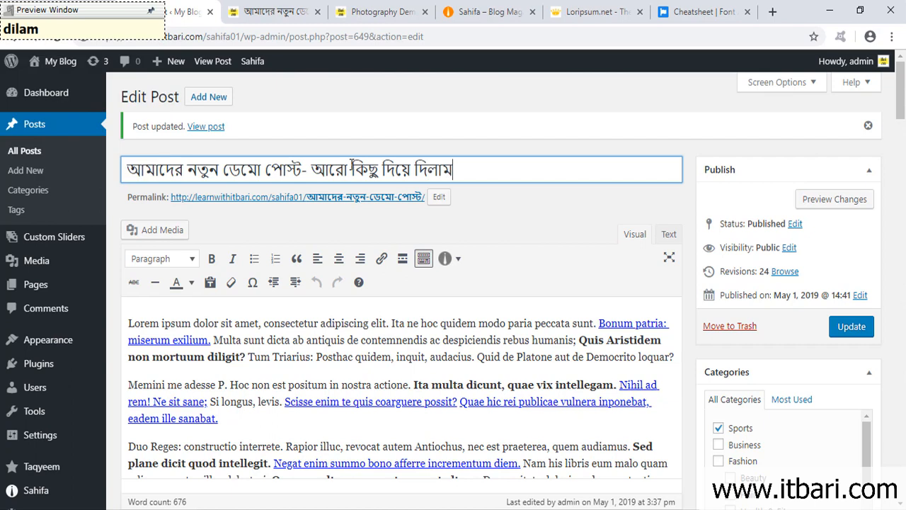
- Update the post and reload its live page to check how the longer title spans the post head
click(852, 326)
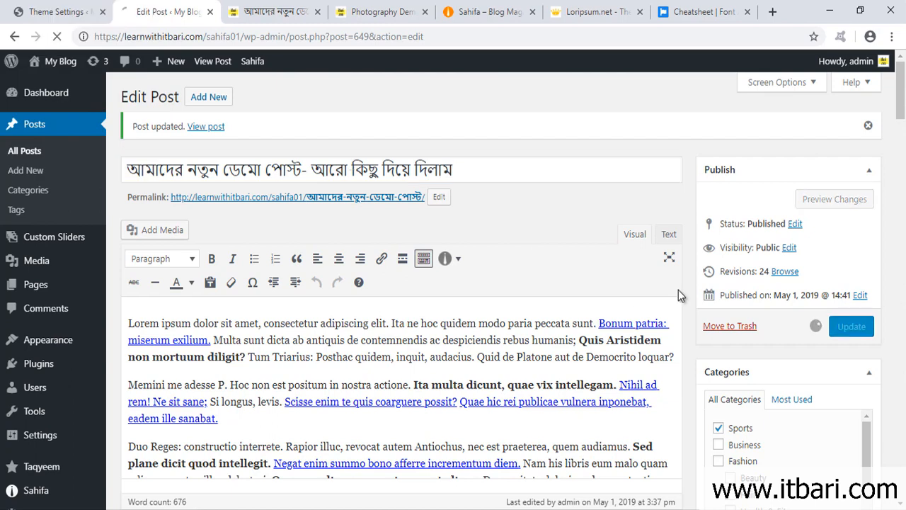
click(272, 11)
click(57, 37)
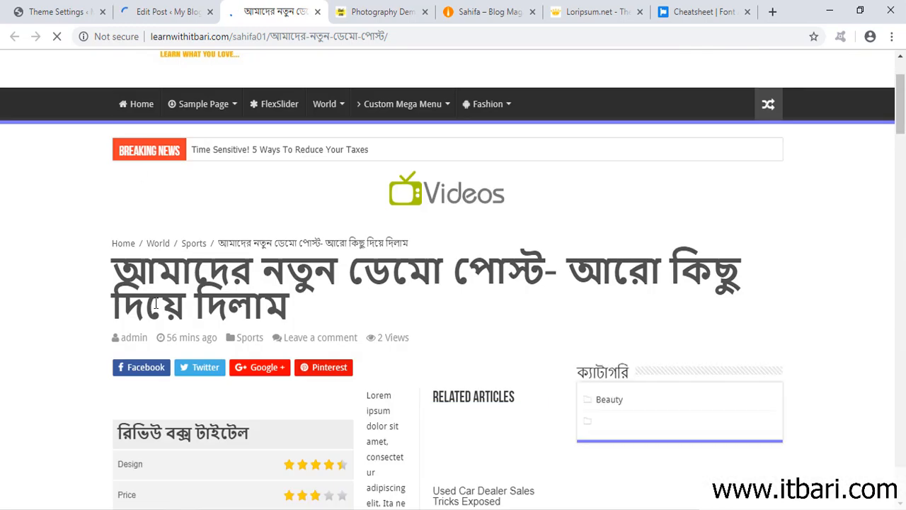
key(ctrl+shift+d)
drag(77, 210, 789, 340)
key(Escape)
- Back in the post editor, set the post head's Display option to Google Maps
click(166, 11)
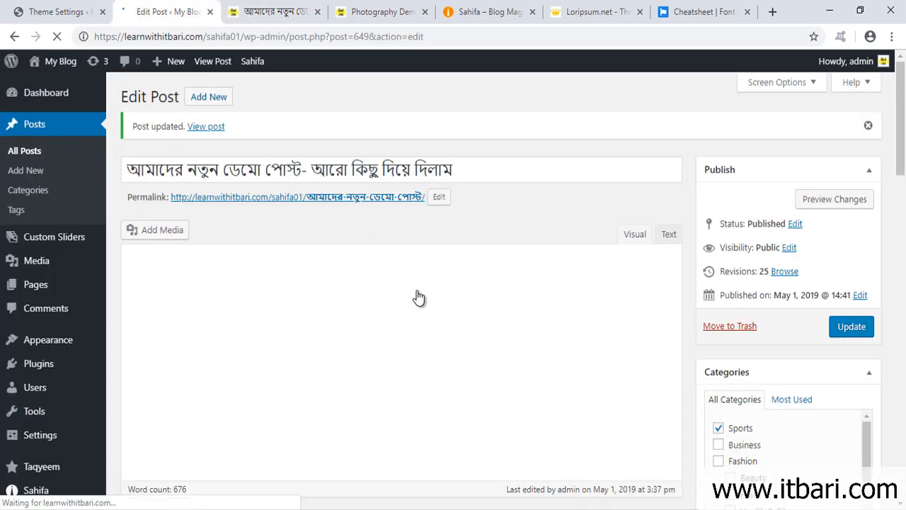
scroll(506, 318, down, 15)
scroll(718, 348, down, 10)
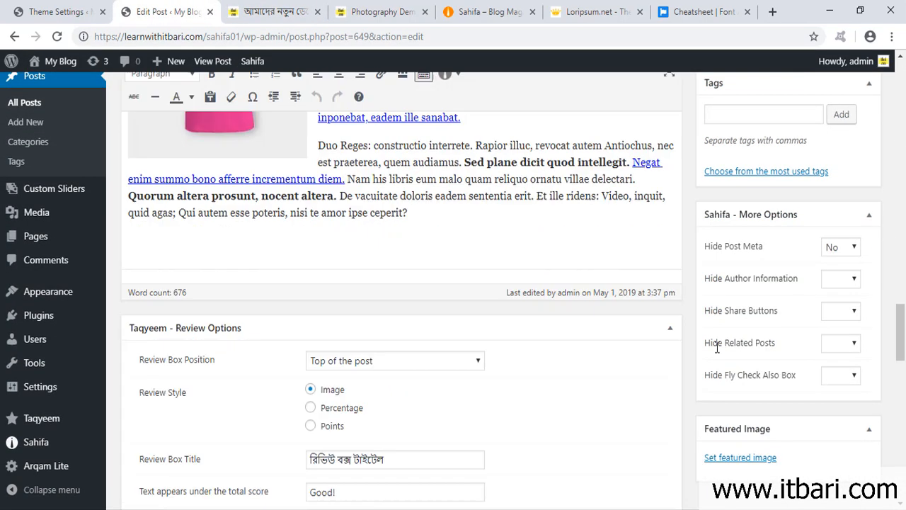
scroll(716, 347, down, 4)
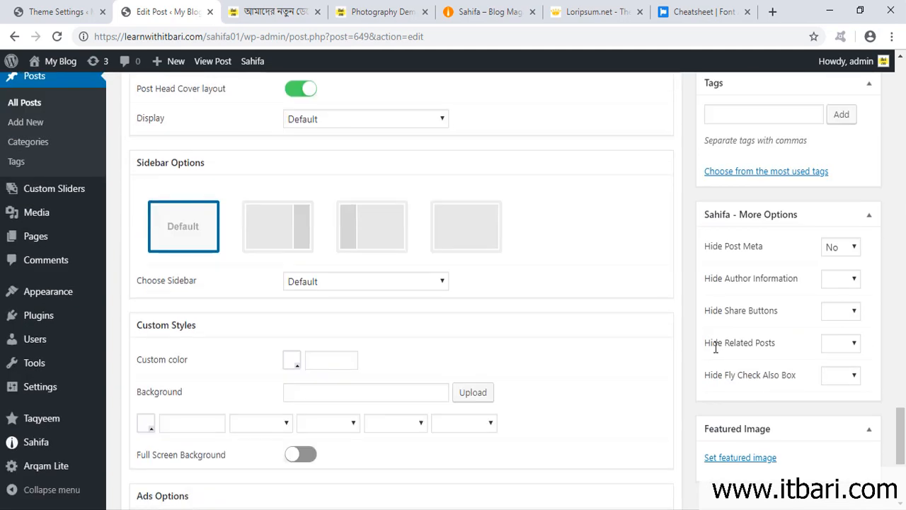
scroll(296, 196, up, 1)
click(301, 189)
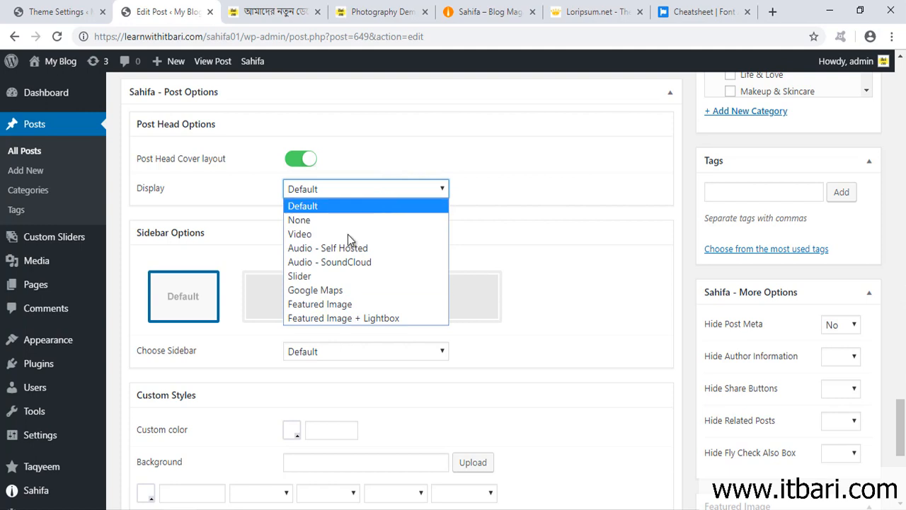
click(347, 290)
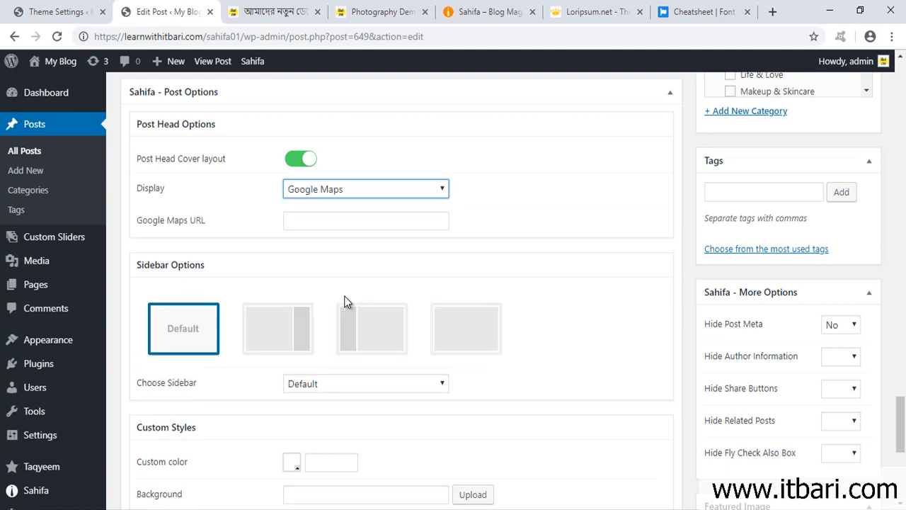
- Open maps.google.com in a new browser tab and search for "dhaka"
click(319, 224)
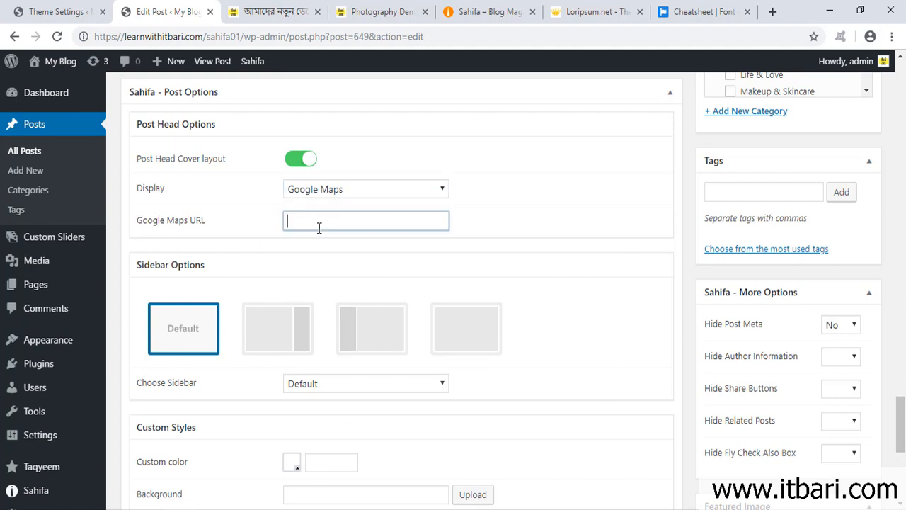
click(770, 16)
text(maps.)
text(google.com)
key(Return)
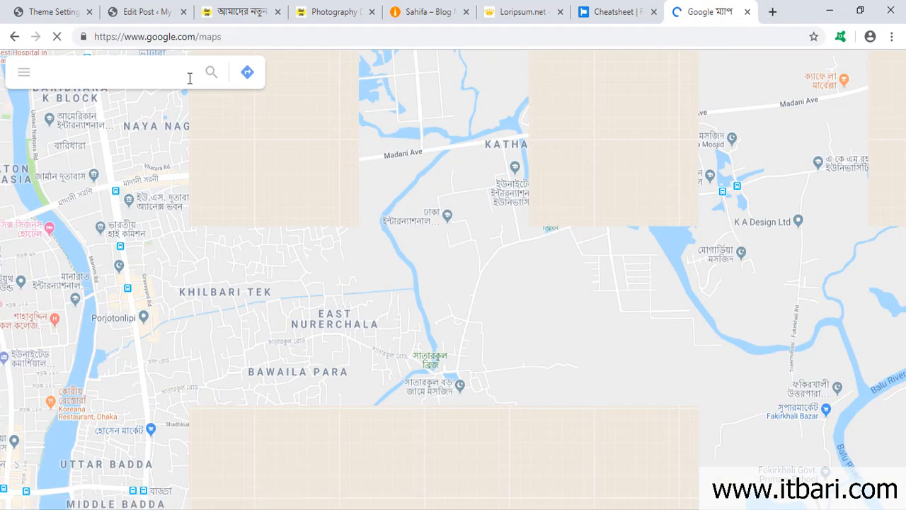
text(dhaka)
key(Return)
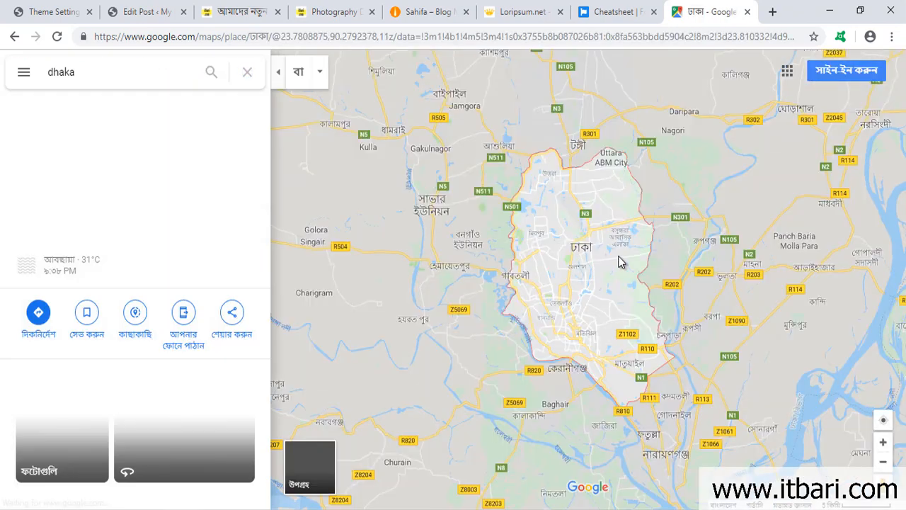
- Copy the address of the Dhaka map and paste it as the post's Google Maps URL
click(453, 36)
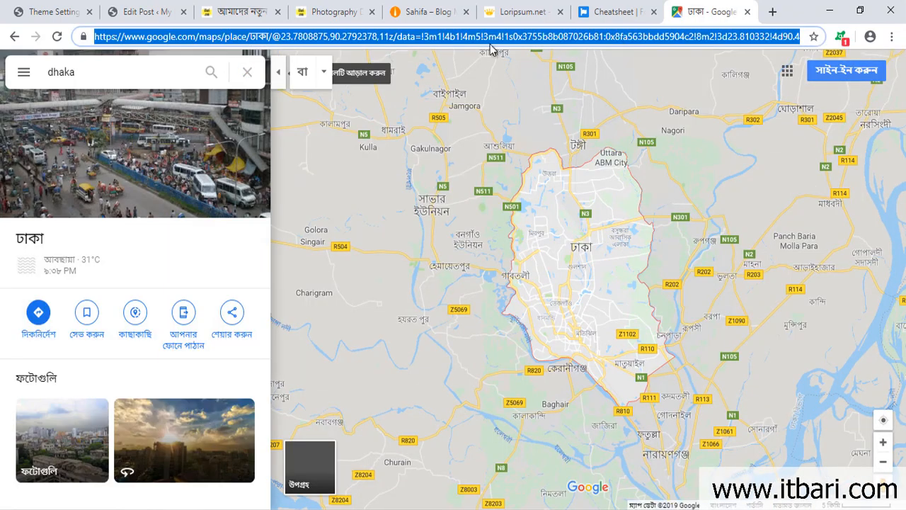
click(145, 12)
key(ctrl+v)
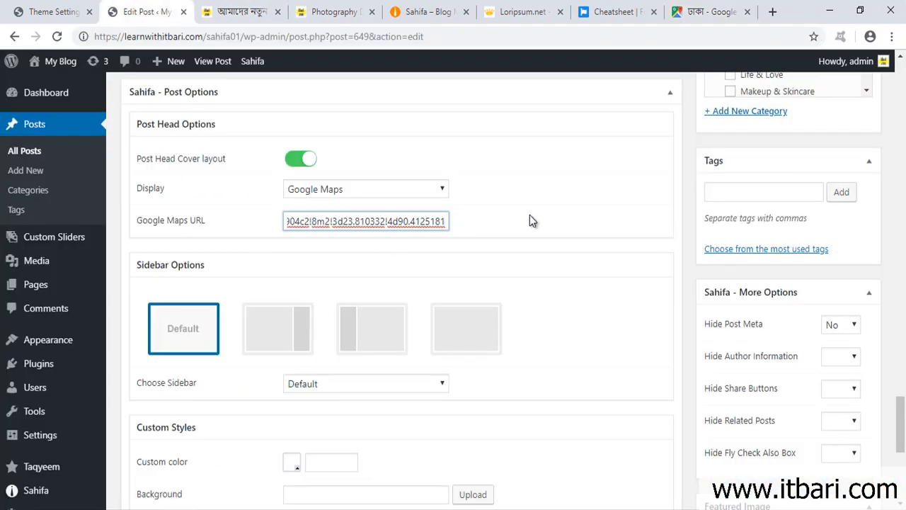
click(476, 223)
- Update the post and reload its live page to check the map in the post head
scroll(641, 220, up, 5)
click(850, 227)
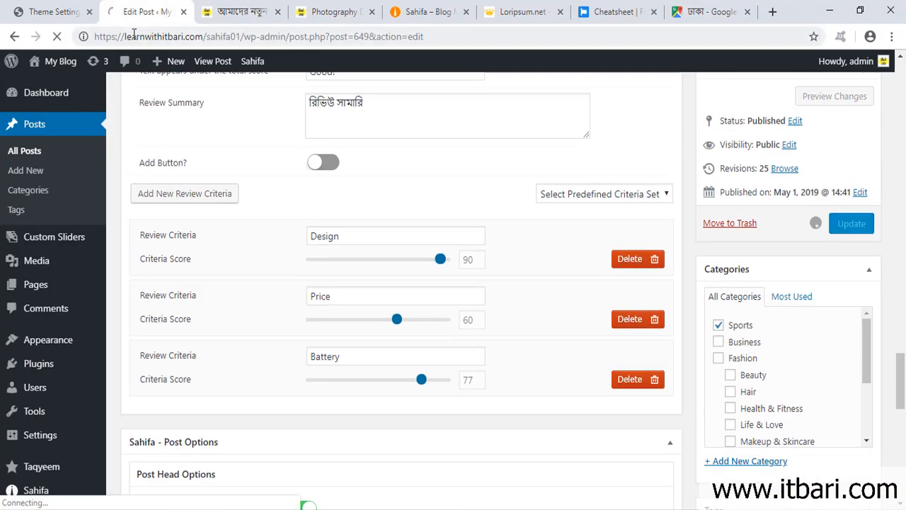
click(233, 13)
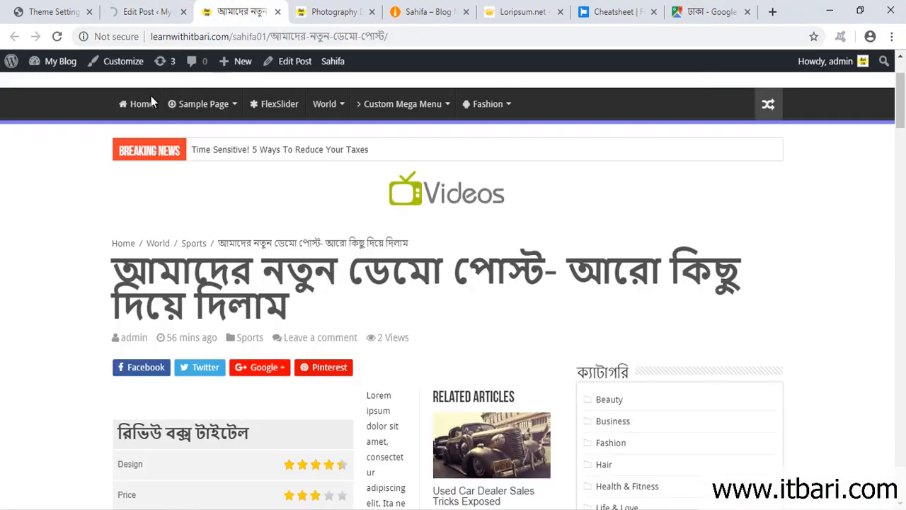
click(58, 37)
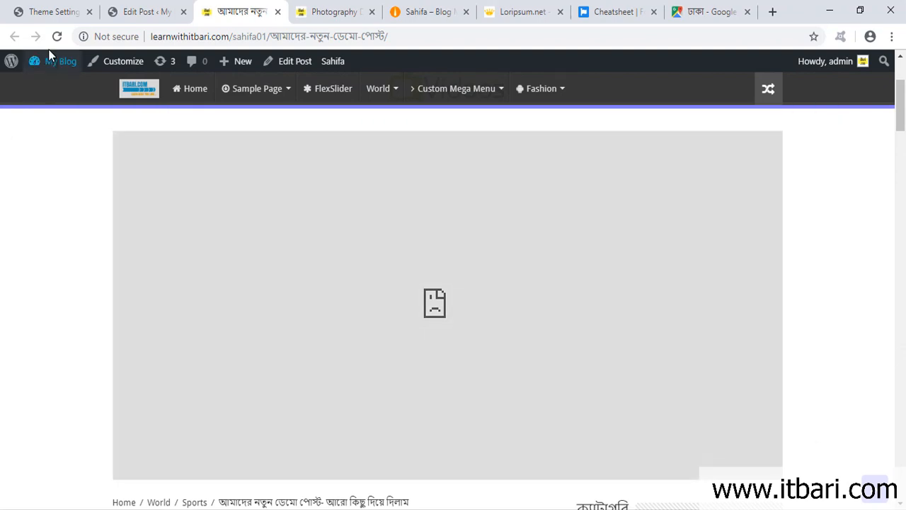
click(56, 37)
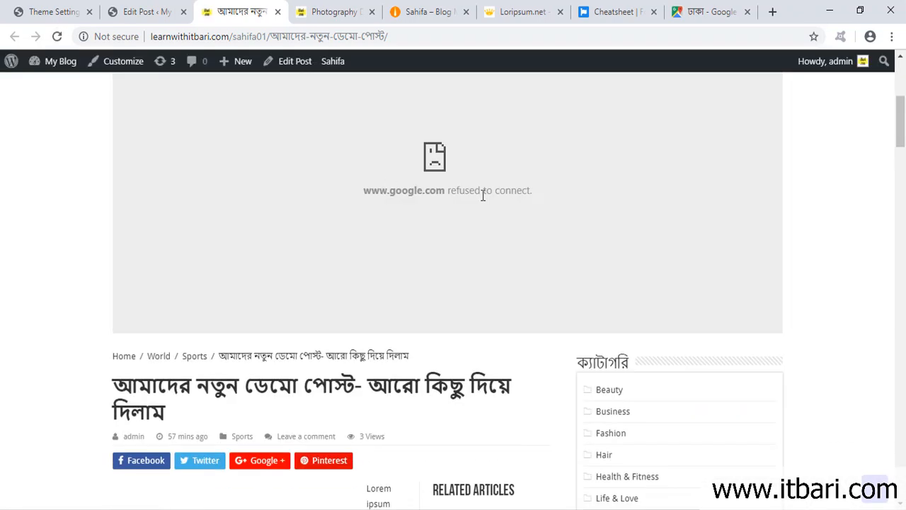
- Back in the post editor, change the post head's Display option to Featured Image
click(150, 20)
scroll(666, 336, down, 10)
scroll(696, 329, down, 15)
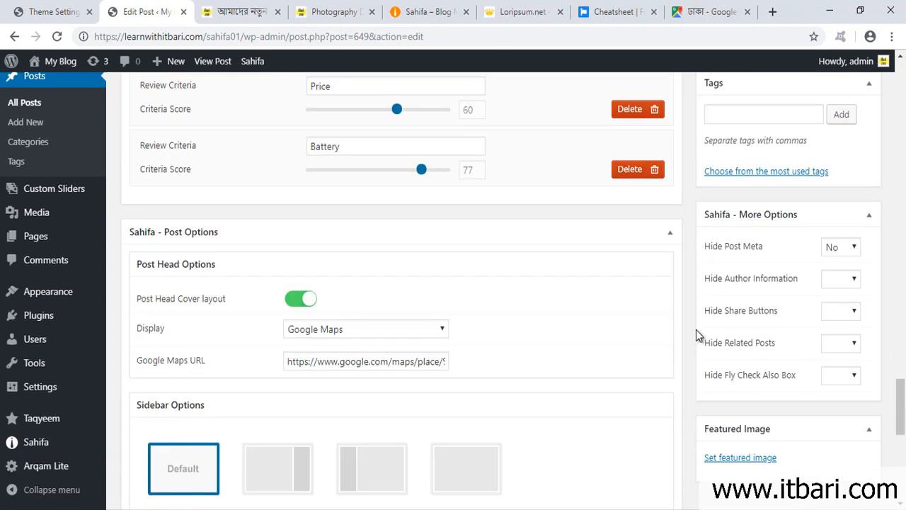
scroll(696, 329, down, 2)
click(345, 190)
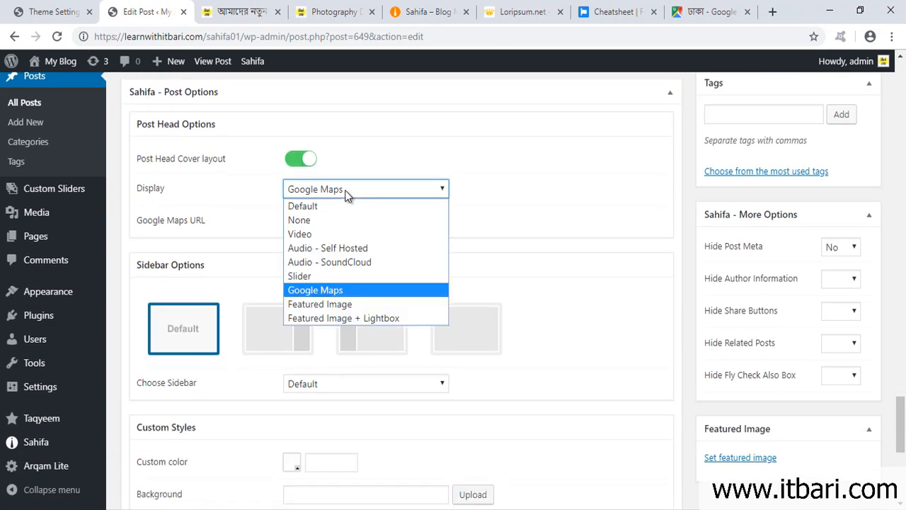
click(336, 308)
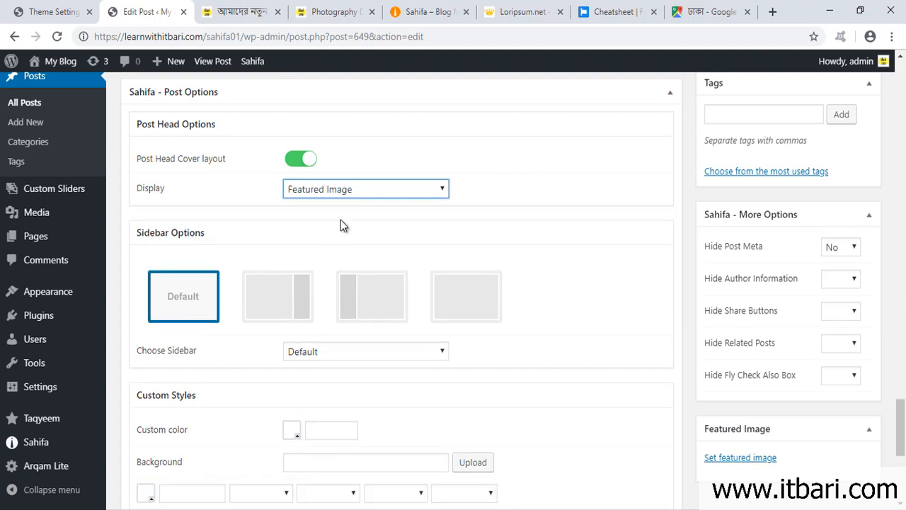
- Open the post's Featured Image picker and switch it to uploading files
scroll(896, 333, up, 2)
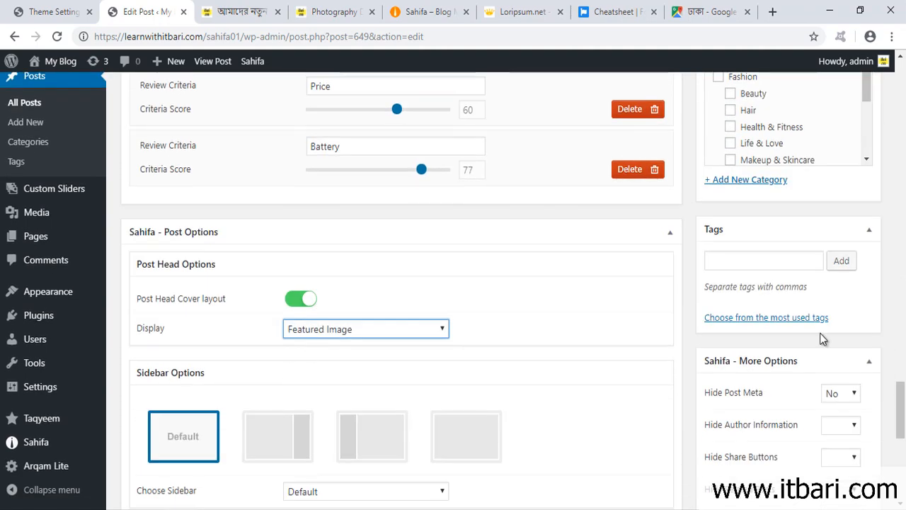
scroll(821, 333, up, 3)
scroll(821, 332, down, 10)
scroll(830, 400, down, 1)
click(707, 459)
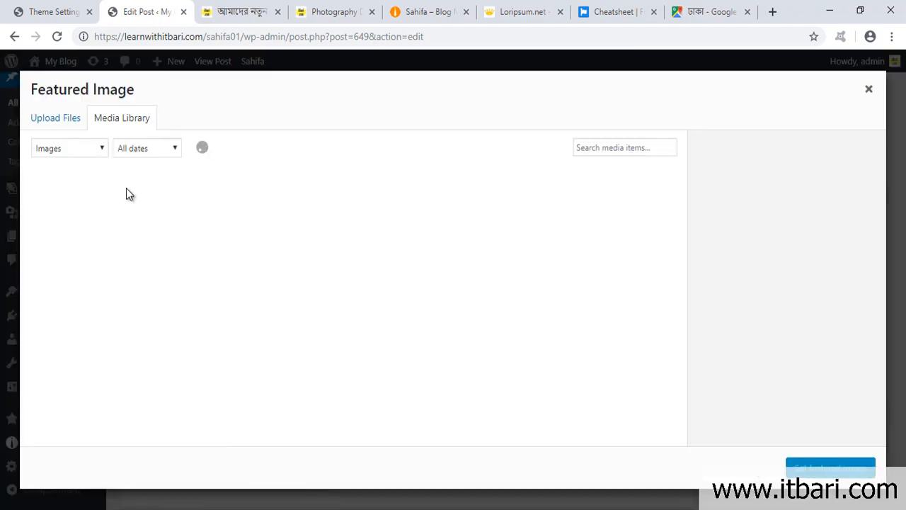
click(76, 121)
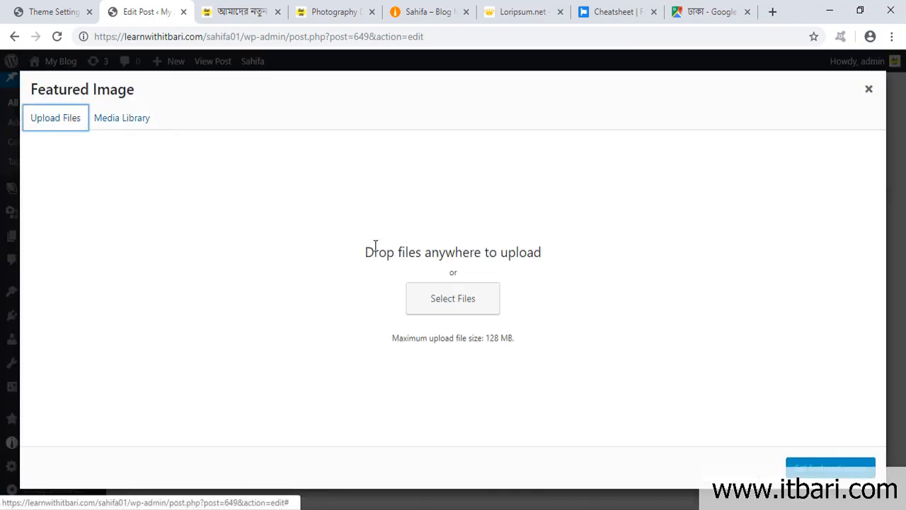
- Upload santa-cruz-breakwater-light-walton-lighthouse-P35AFYM.jpg from the Downloads Images folder to the media library
click(430, 303)
scroll(234, 134, down, 3)
click(311, 127)
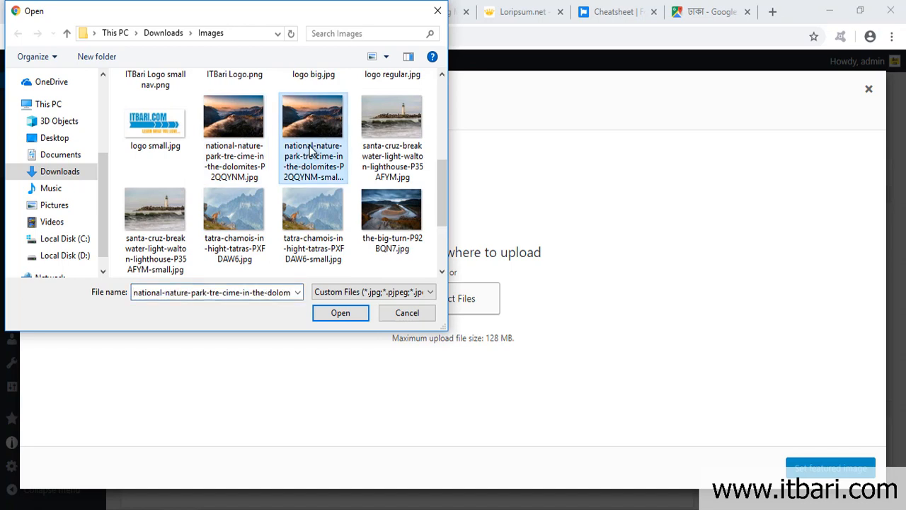
click(187, 232)
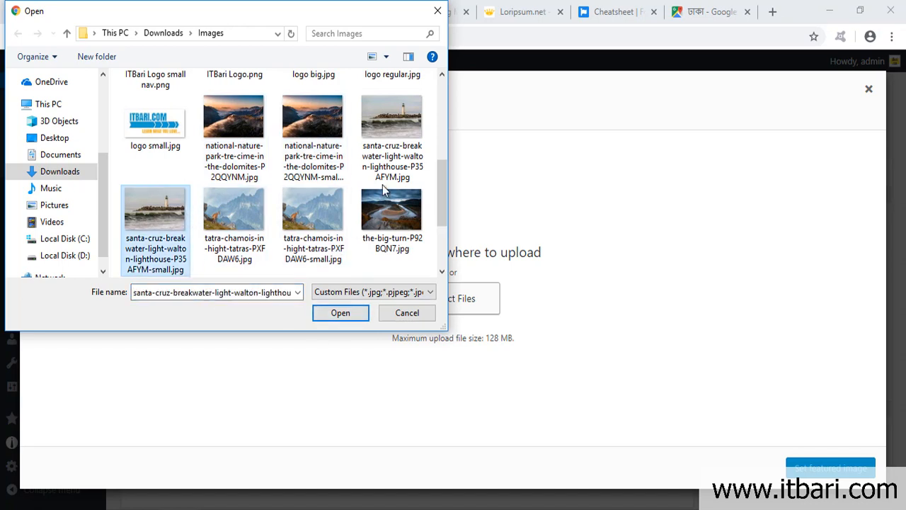
click(397, 134)
click(343, 313)
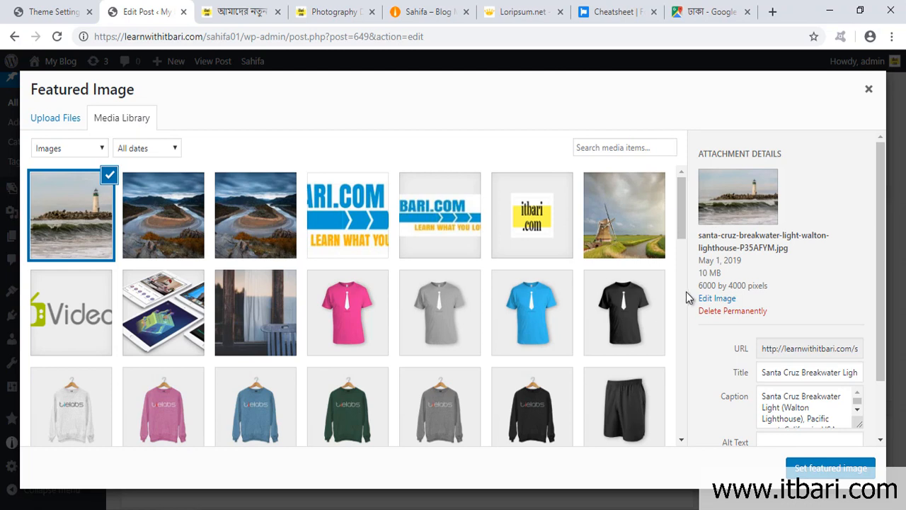
- Permanently delete the uploaded full-size lighthouse image from the media library
drag(689, 236, 783, 326)
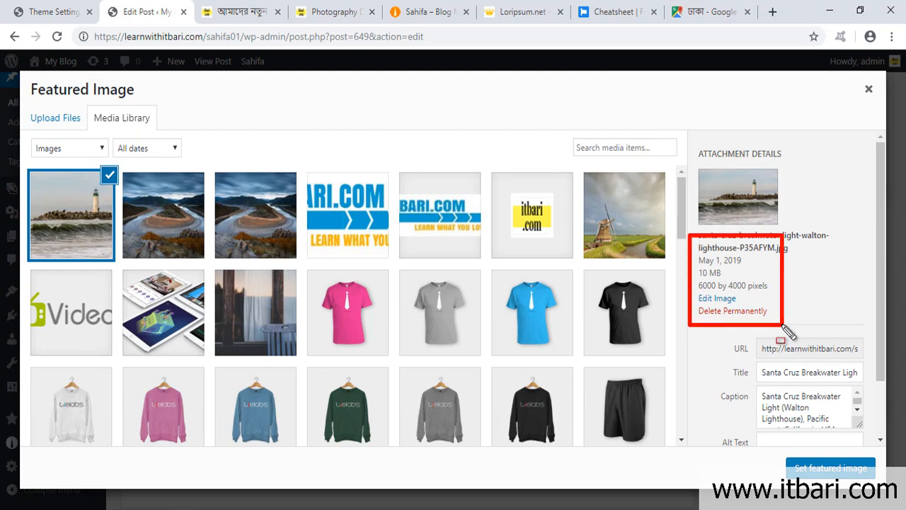
click(730, 311)
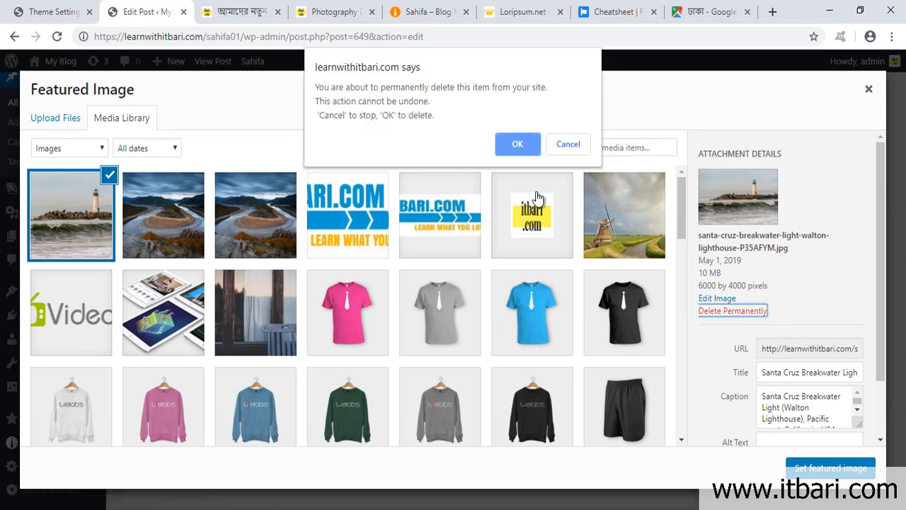
click(518, 144)
- Pick santa-cruz-breakwater-light-walton-lighthouse-P35AFYM-small.jpg for upload and check its size in the file properties
click(72, 120)
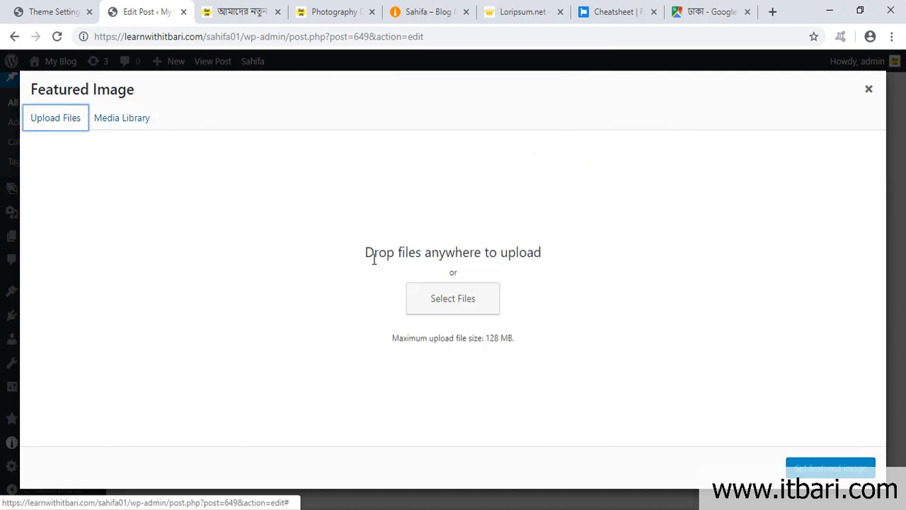
click(435, 299)
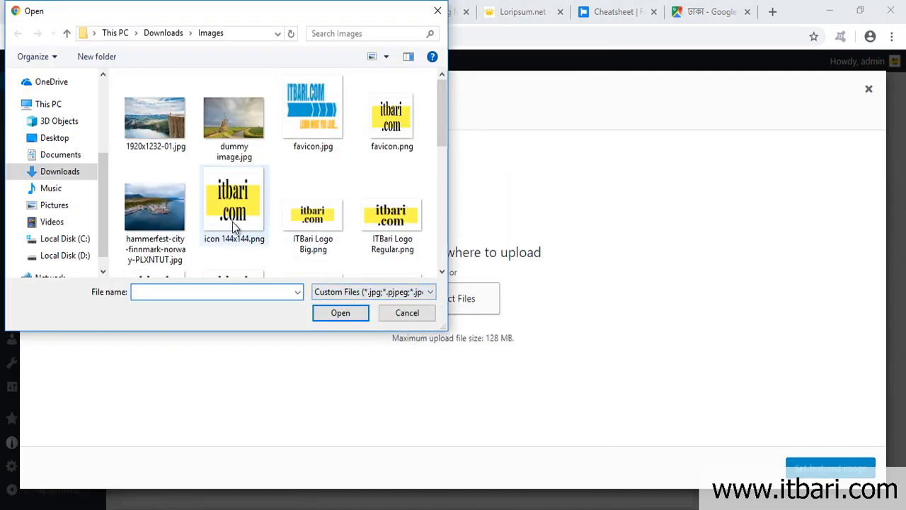
scroll(234, 227, down, 5)
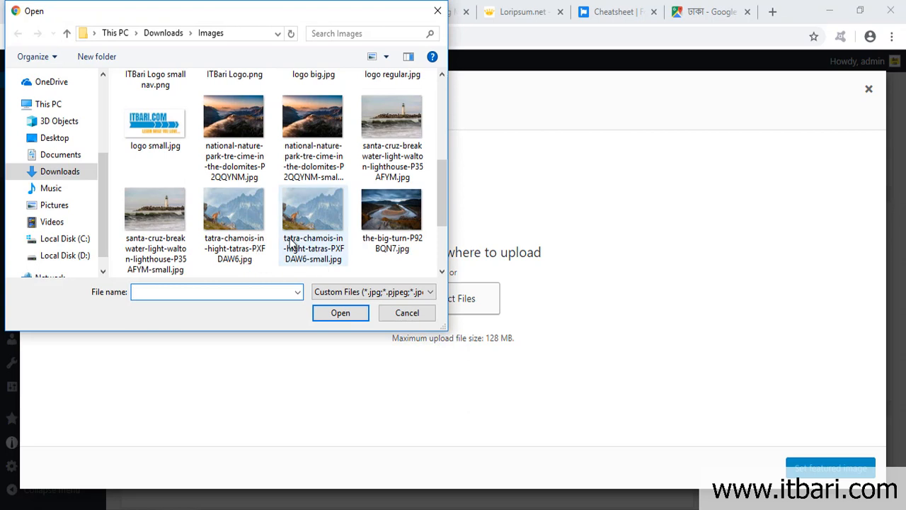
click(157, 216)
key(shift+F10)
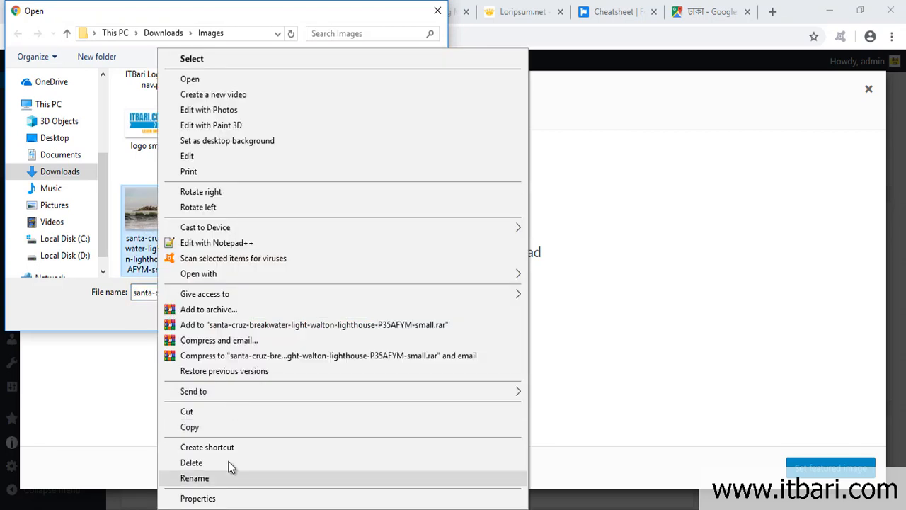
click(222, 498)
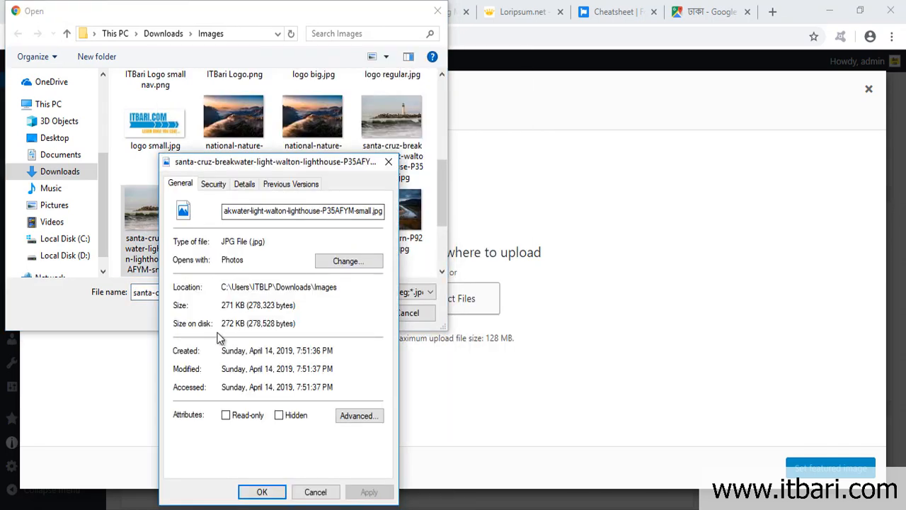
click(316, 491)
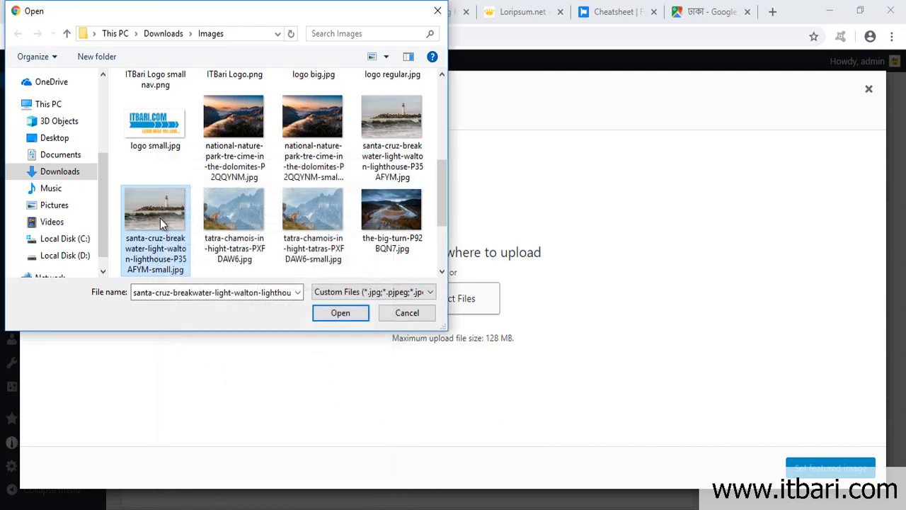
- Upload the selected small lighthouse image and set it as the post's featured image
click(356, 319)
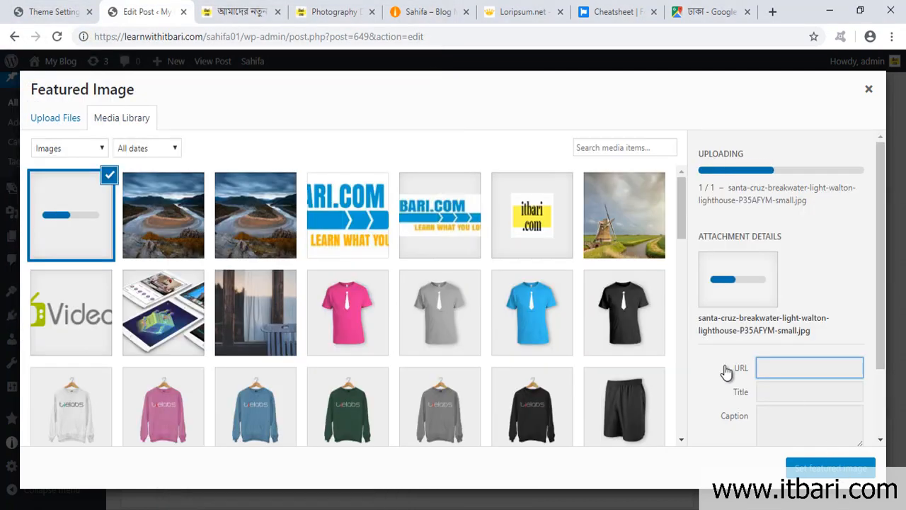
click(825, 469)
- Update the post and reload its live page to check the featured image in the post head
scroll(812, 352, up, 8)
click(839, 266)
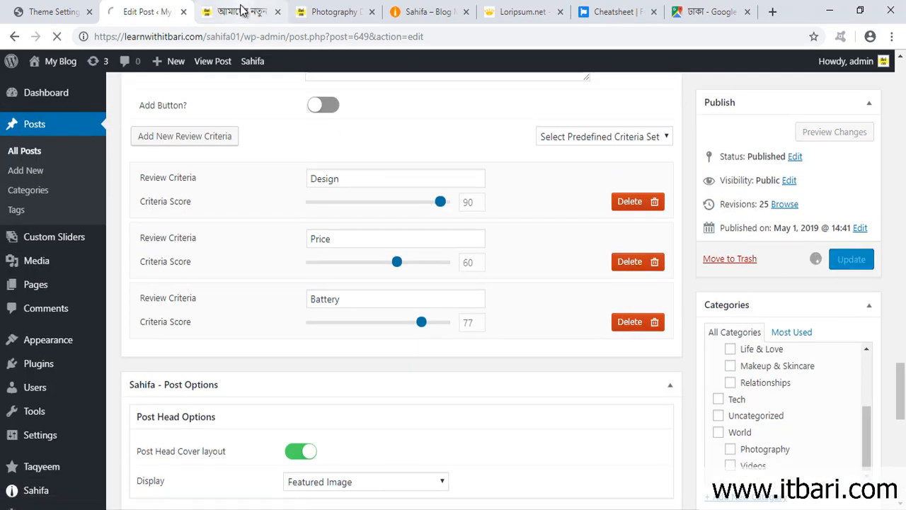
click(241, 11)
click(57, 37)
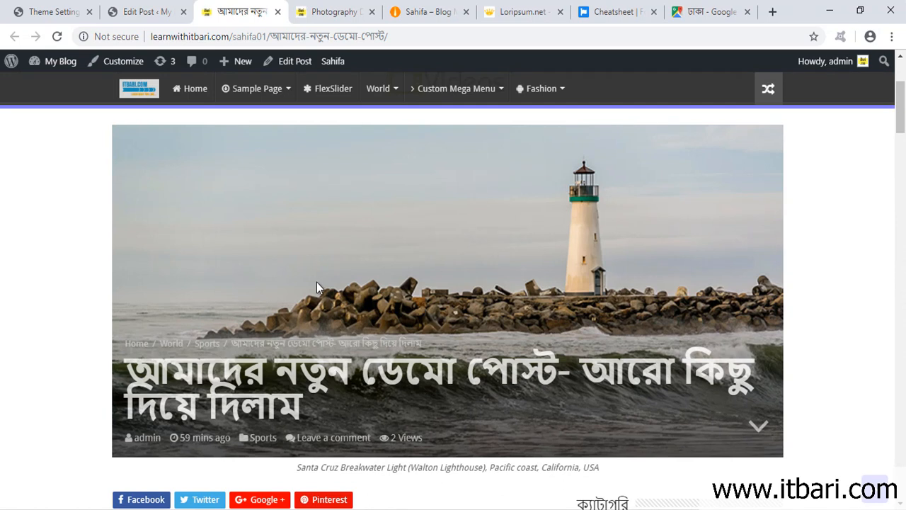
scroll(426, 287, down, 7)
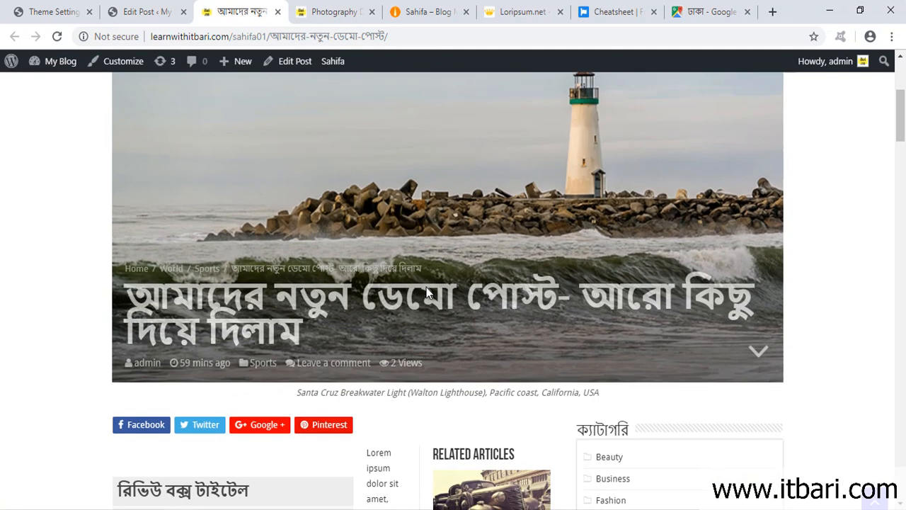
- Back in the post editor, set the post's Sidebar Options to the full-width layout without a sidebar
click(162, 19)
scroll(546, 299, down, 15)
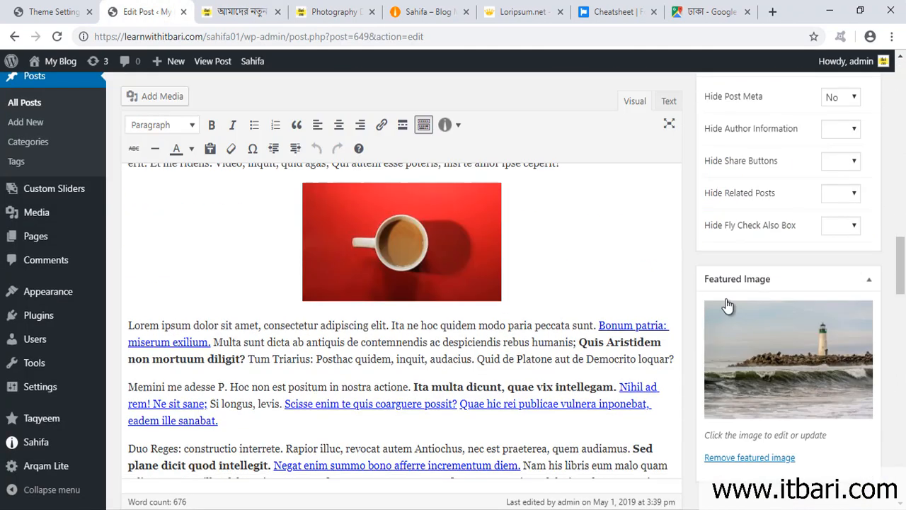
scroll(726, 306, down, 10)
scroll(719, 297, up, 8)
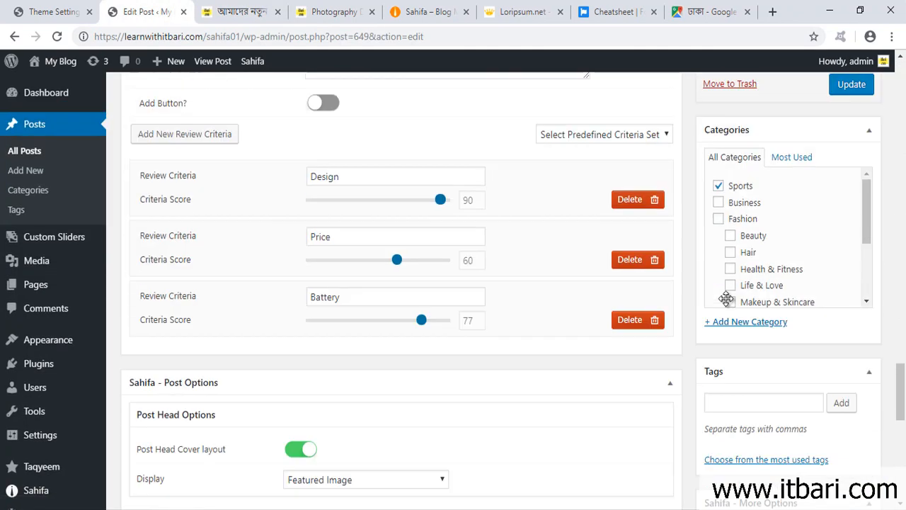
scroll(594, 326, down, 5)
scroll(224, 222, down, 1)
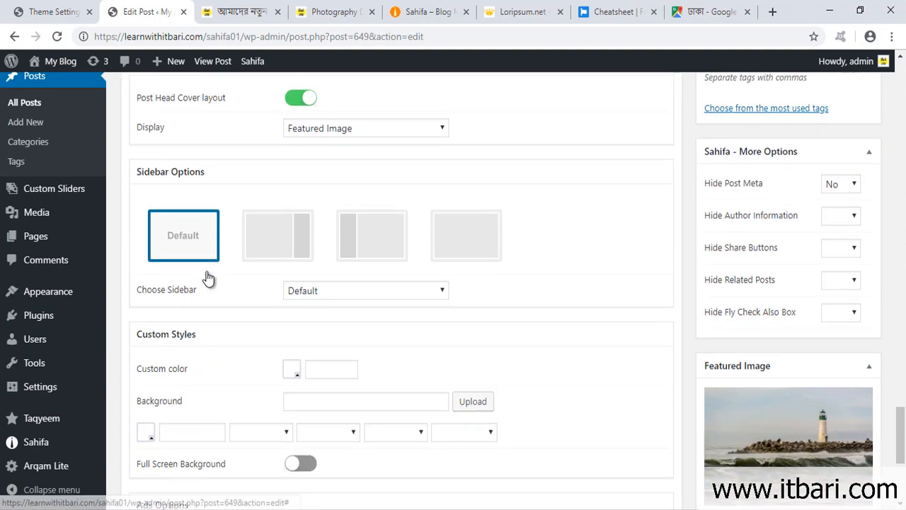
mouse_move(125, 191)
mouse_down()
mouse_move(221, 259)
mouse_move(239, 259)
mouse_up()
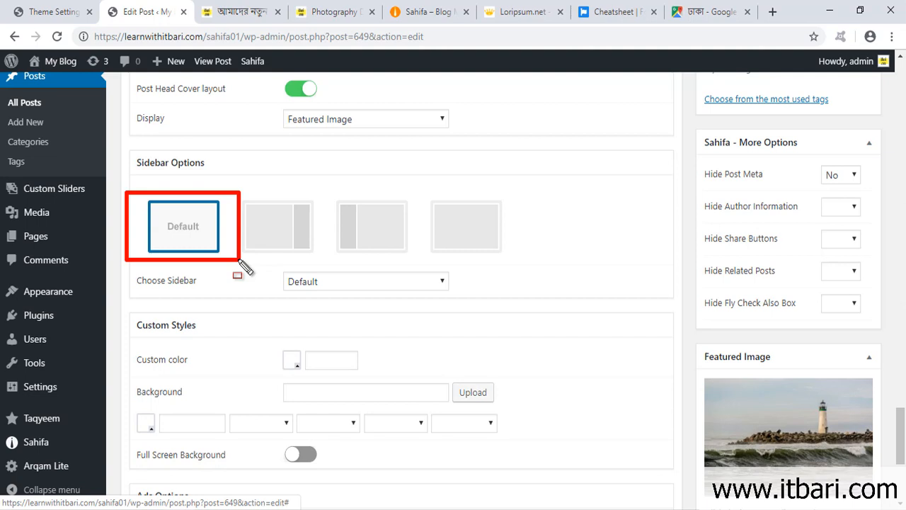
key(ctrl+z)
key(Escape)
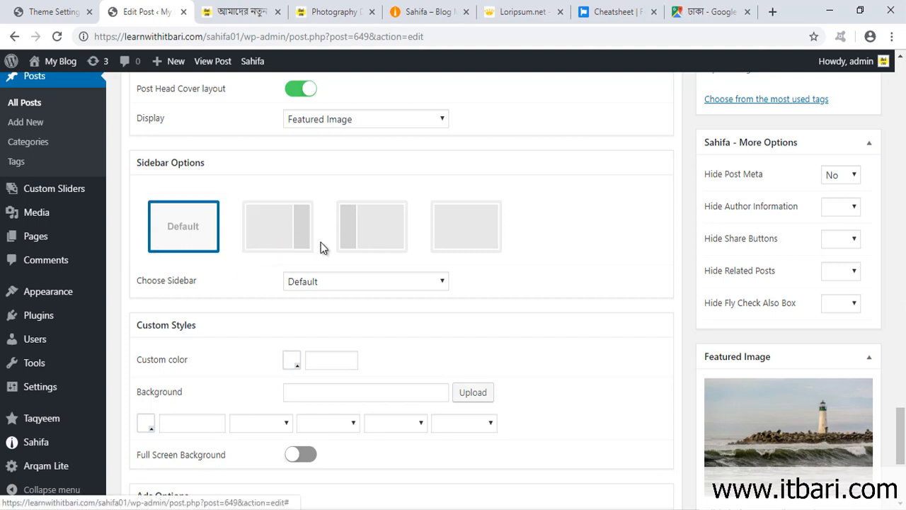
key(ctrl+alt+d)
drag(314, 193, 379, 266)
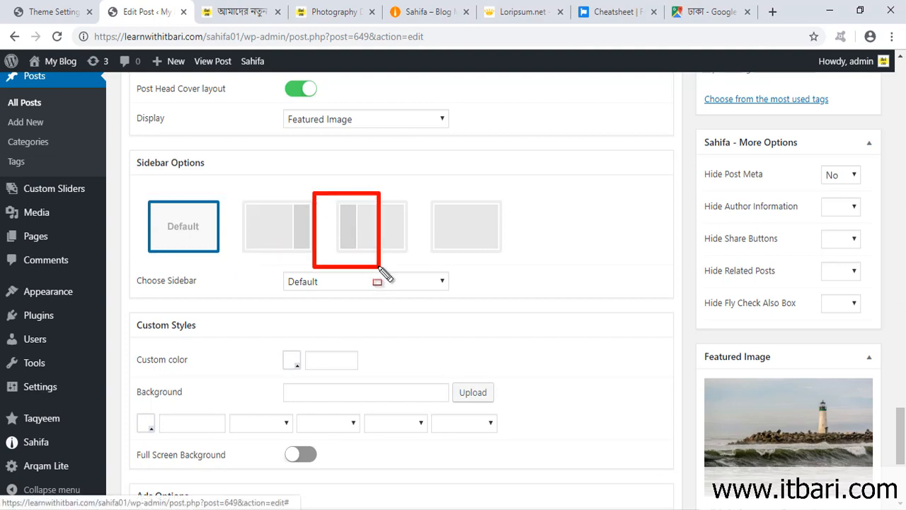
key(Escape)
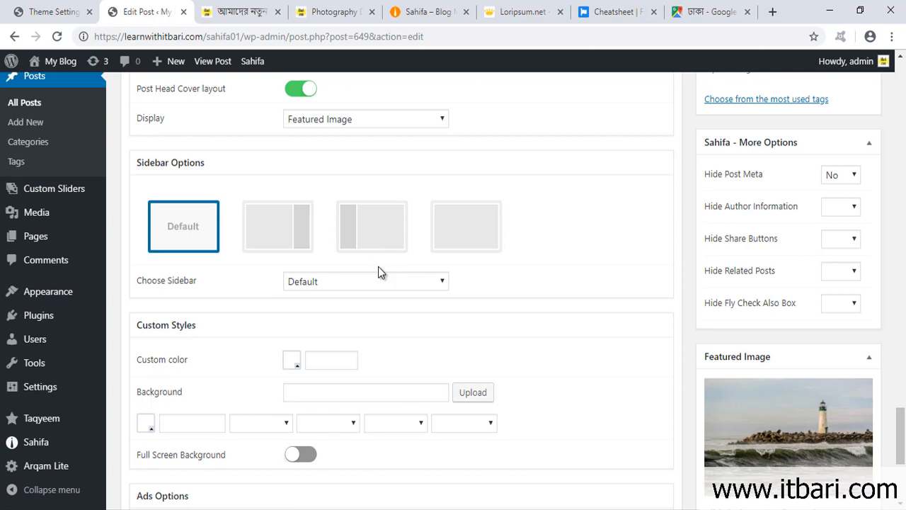
click(472, 240)
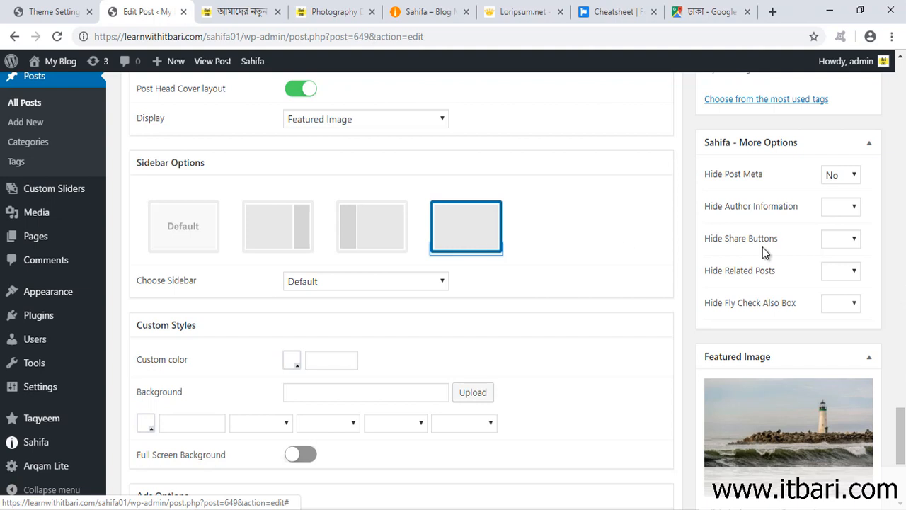
- Update the post and reload its live page to examine the layout without a sidebar
scroll(763, 247, up, 5)
click(852, 85)
click(237, 11)
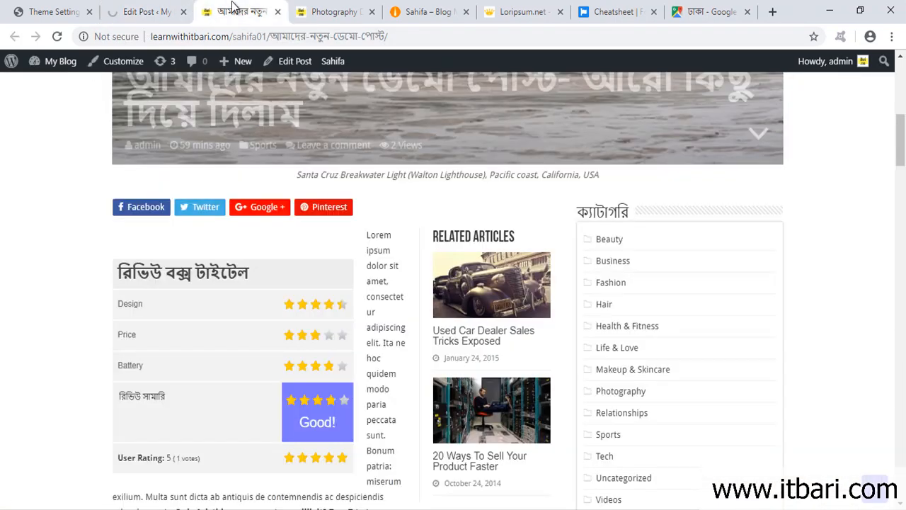
click(58, 37)
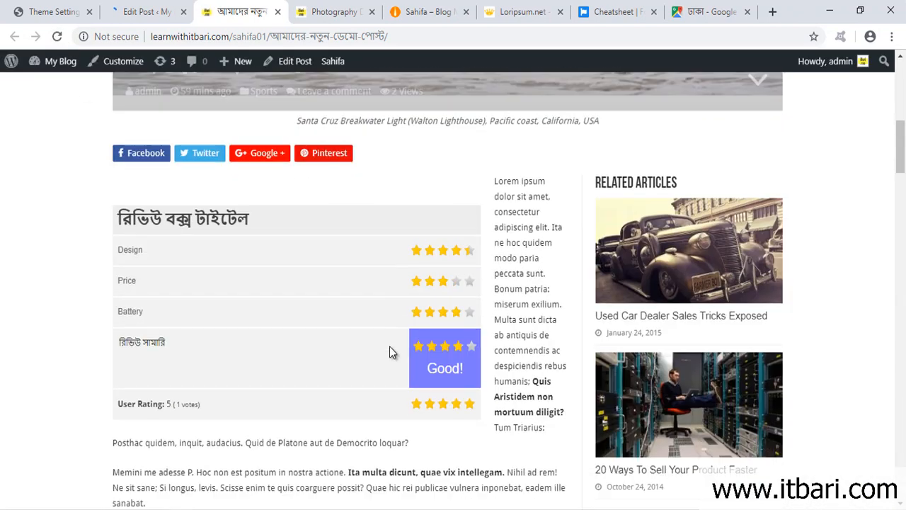
click(51, 40)
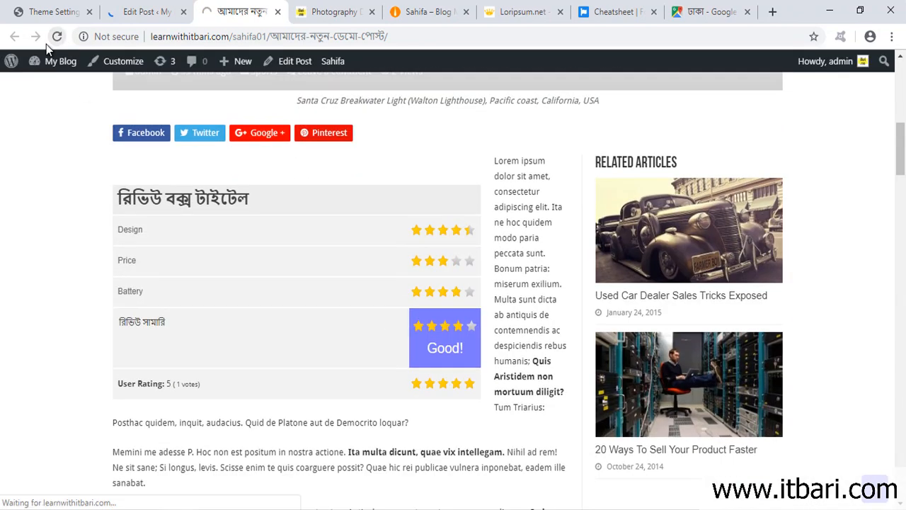
scroll(637, 333, down, 8)
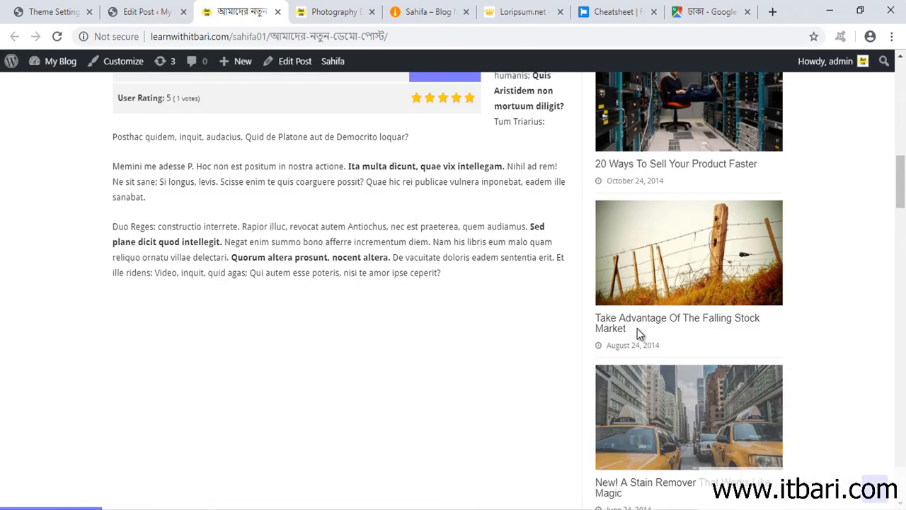
scroll(640, 333, up, 6)
scroll(639, 333, up, 3)
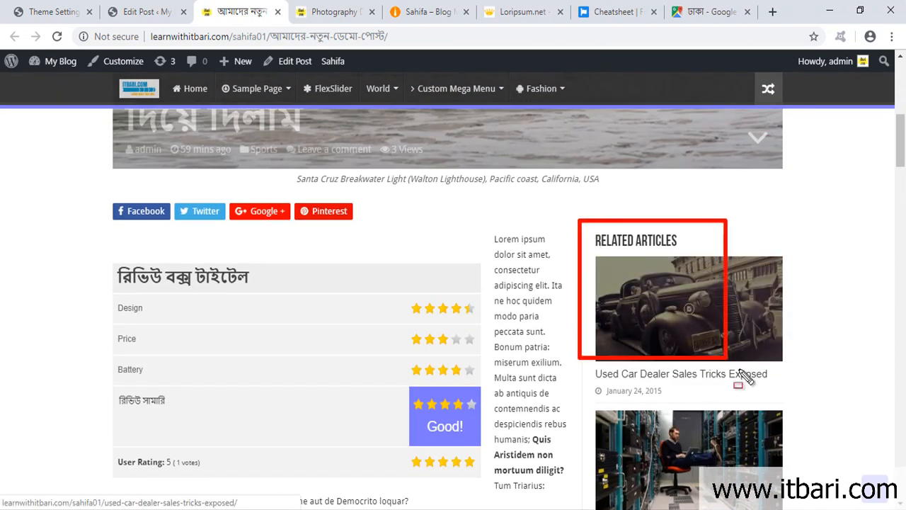
scroll(769, 406, down, 5)
scroll(765, 405, up, 4)
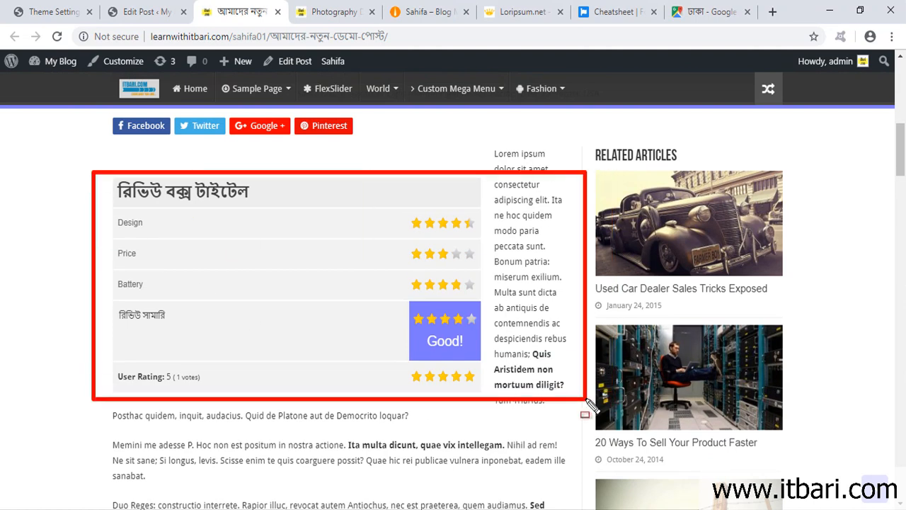
- Look over the Sahifa More Options in the post editor and compare them with the live page
click(139, 12)
scroll(739, 352, down, 10)
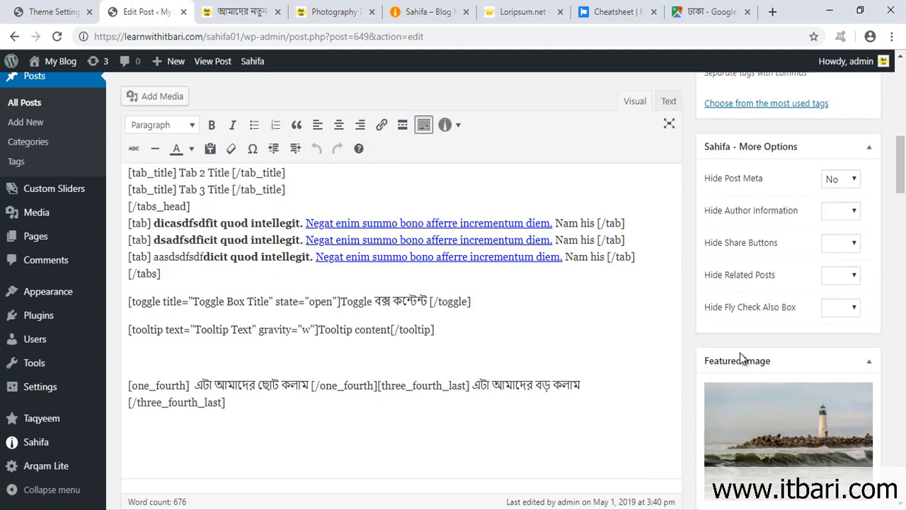
scroll(546, 300, up, 1)
click(212, 9)
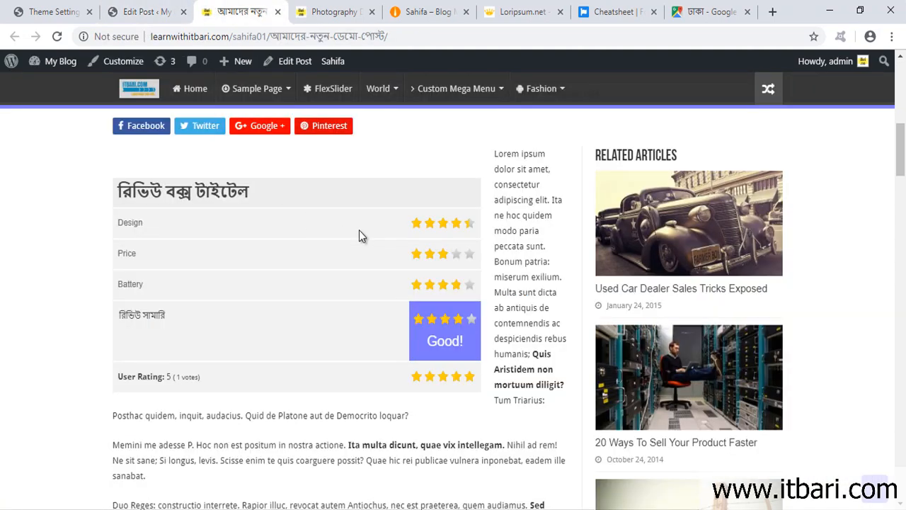
- In the post editor's Sahifa More Options, set related posts to be hidden
click(145, 14)
scroll(731, 278, down, 1)
click(839, 270)
click(837, 300)
- Update the post and reload its live page to check the related posts setting
scroll(836, 310, up, 1)
scroll(836, 314, up, 4)
click(852, 143)
click(241, 12)
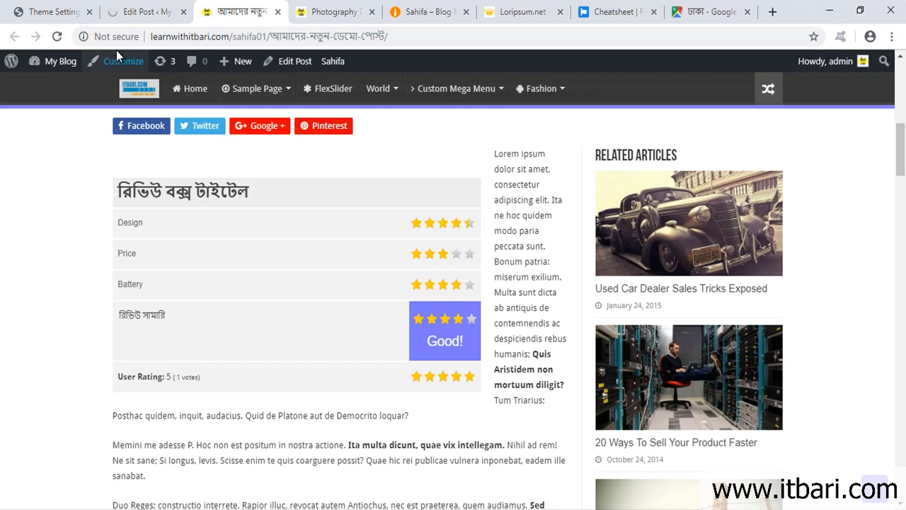
click(58, 37)
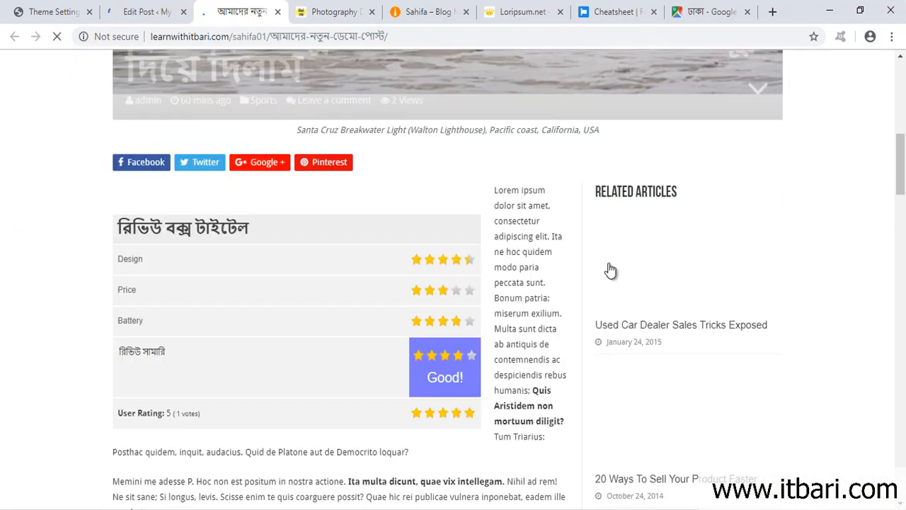
click(58, 36)
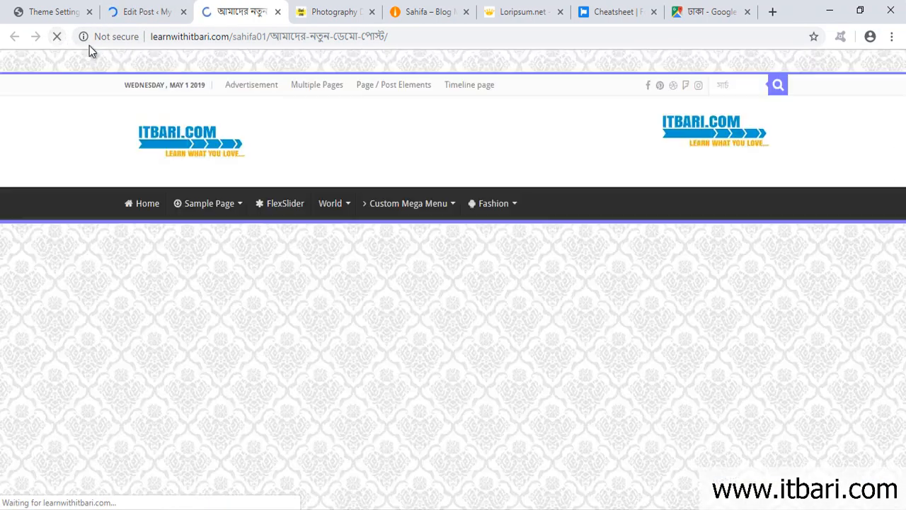
- Back in the post editor, set Hide Related Posts to Yes in Sahifa More Options
click(138, 11)
scroll(751, 390, down, 10)
scroll(722, 405, down, 2)
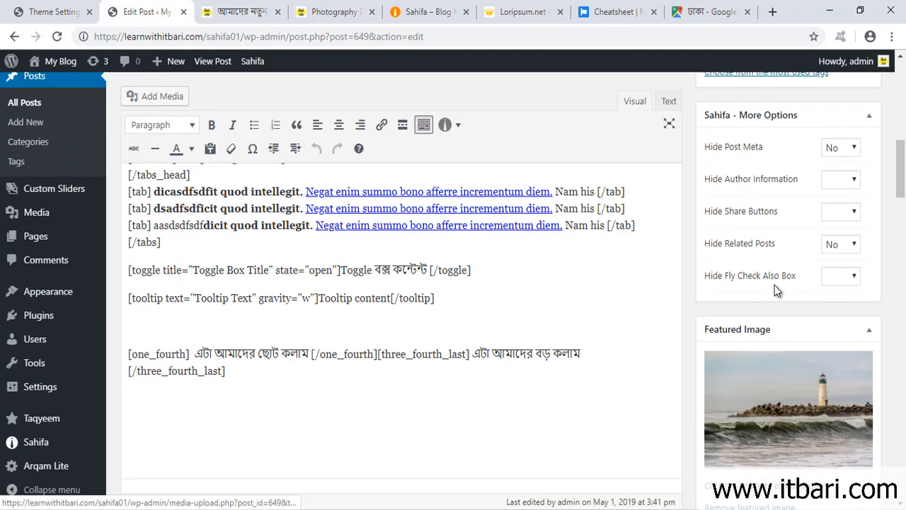
click(830, 244)
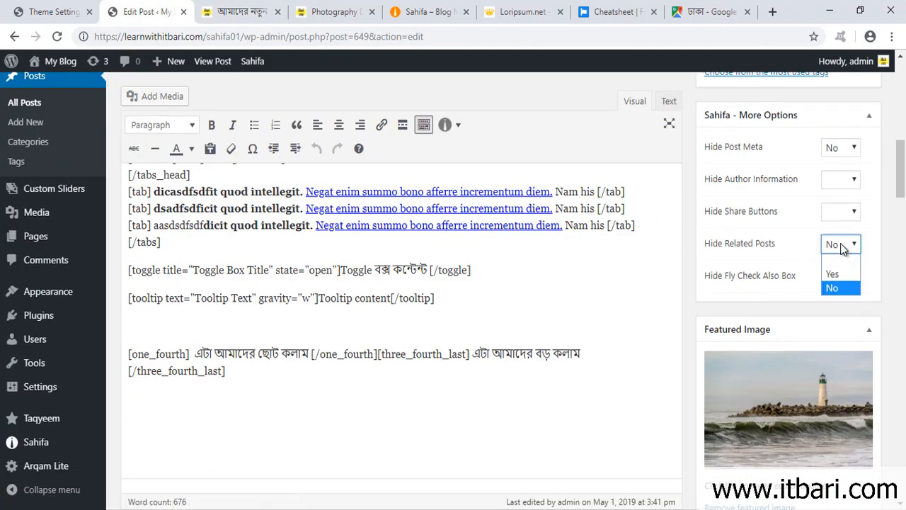
click(835, 274)
drag(691, 230, 793, 258)
key(Escape)
- Update the post and reload its live page to examine the content layout with related posts hidden
scroll(833, 260, up, 1)
scroll(833, 260, up, 5)
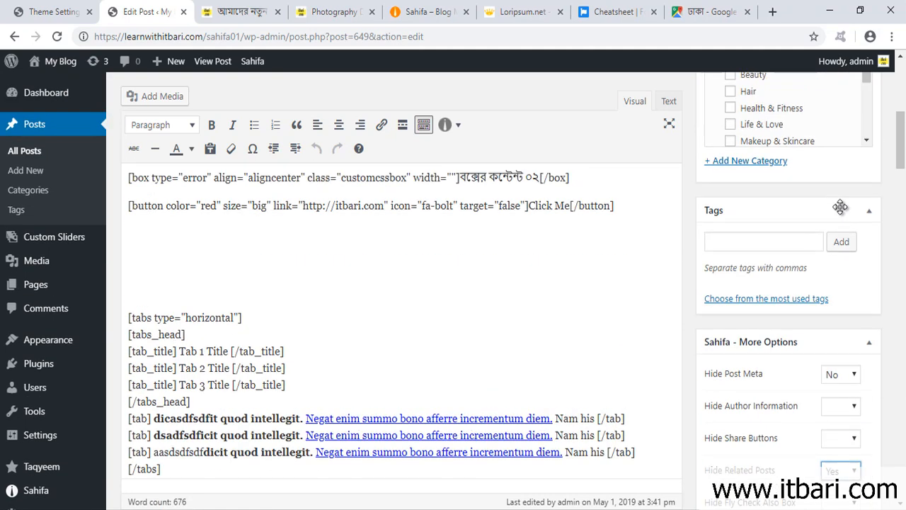
click(252, 12)
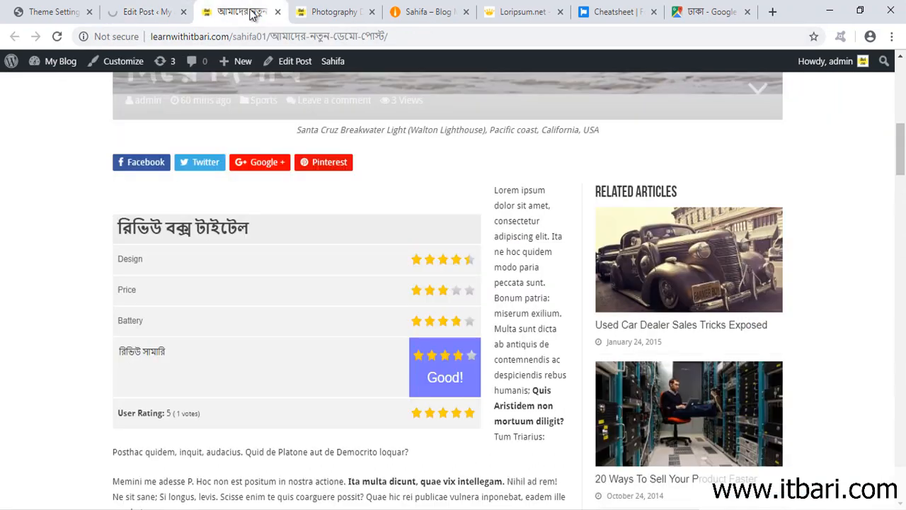
click(57, 36)
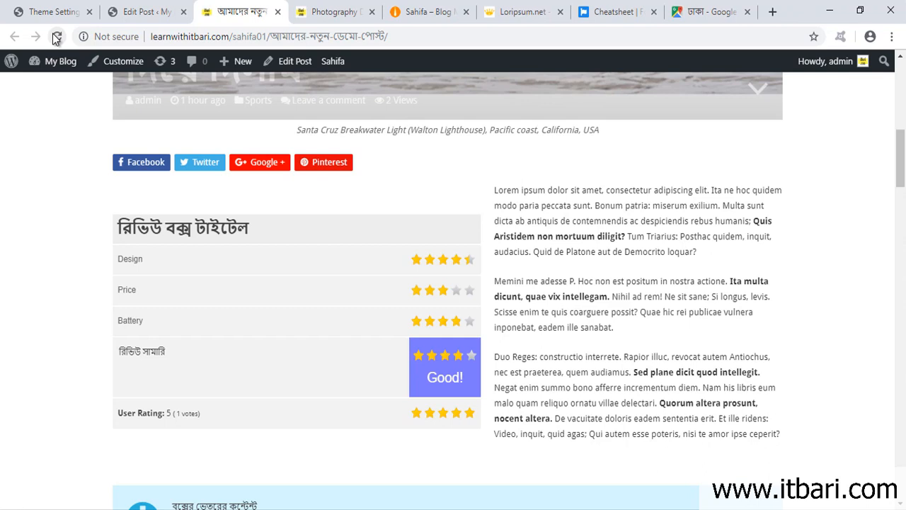
scroll(366, 307, up, 2)
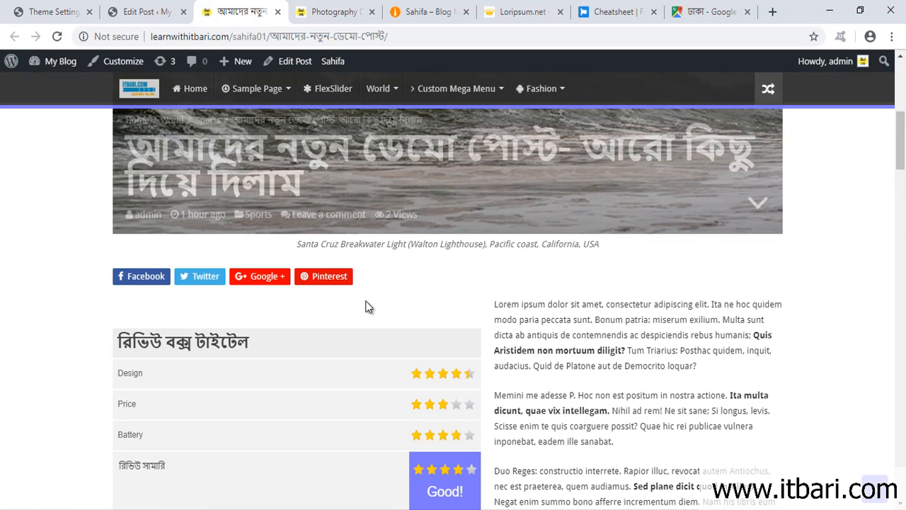
scroll(366, 307, down, 2)
drag(109, 159, 787, 428)
scroll(790, 433, down, 5)
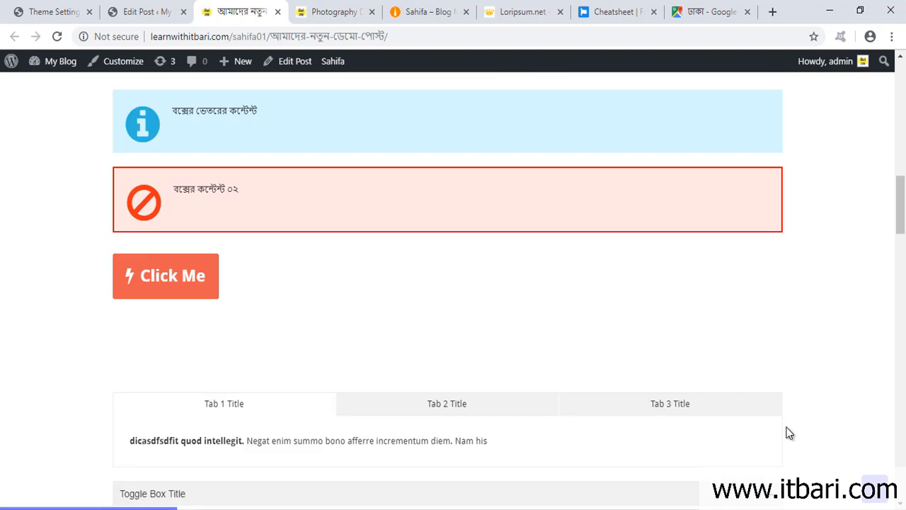
scroll(789, 433, up, 8)
scroll(789, 433, down, 2)
drag(548, 261, 617, 360)
click(617, 359)
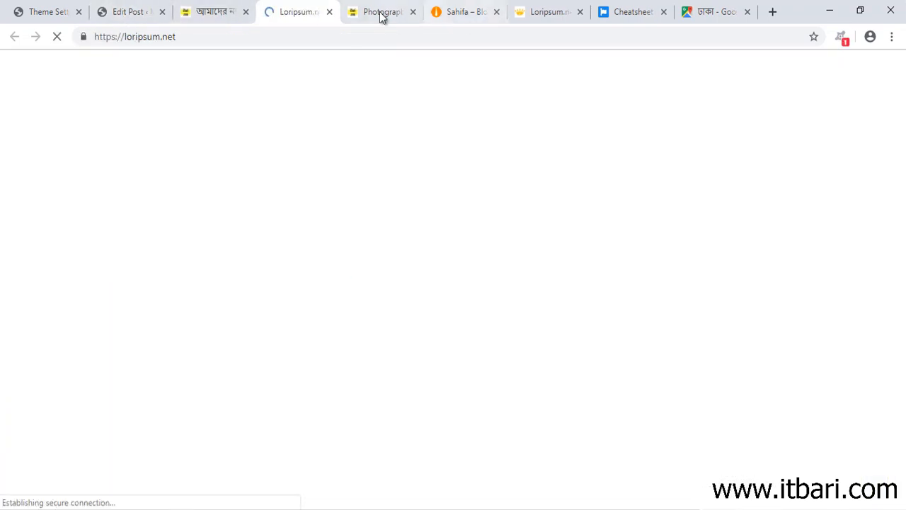
click(331, 12)
- Examine the Custom Styles settings in the post editor, including the custom color and background color pickers
click(136, 11)
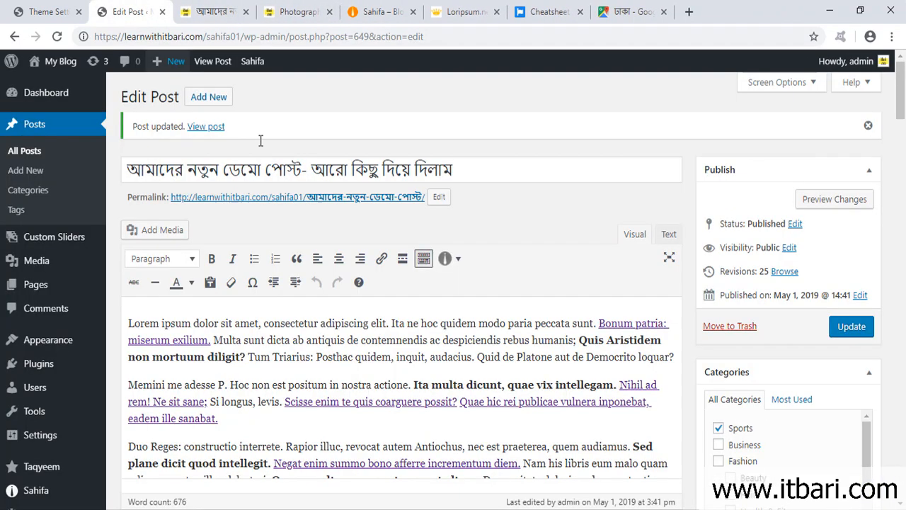
scroll(374, 259, down, 5)
scroll(658, 333, down, 15)
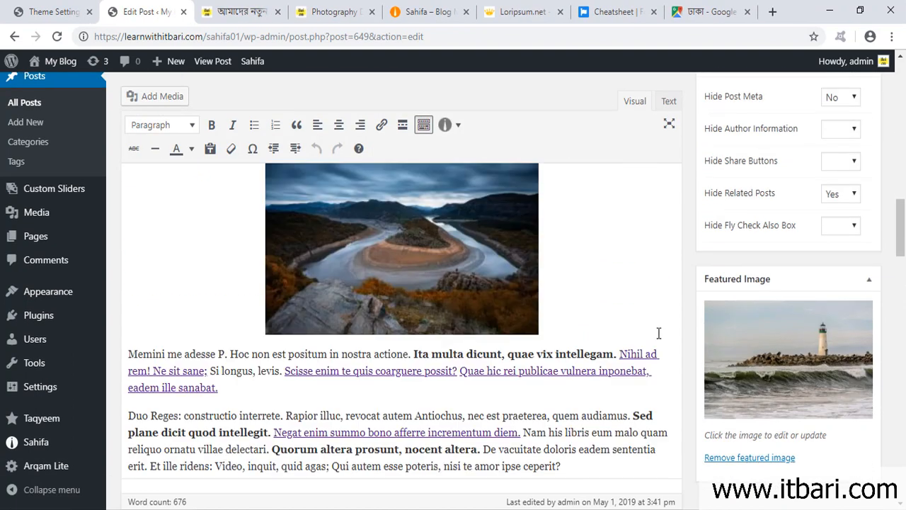
scroll(658, 332, down, 9)
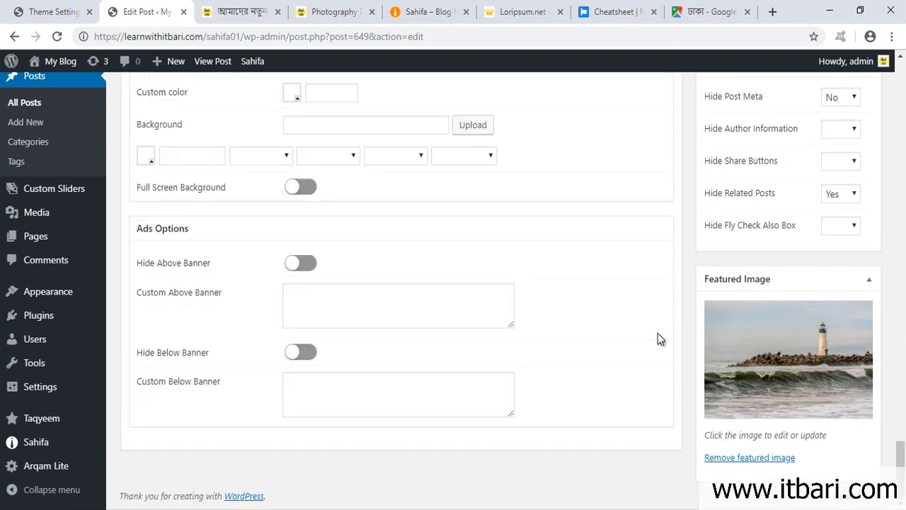
scroll(241, 297, up, 2)
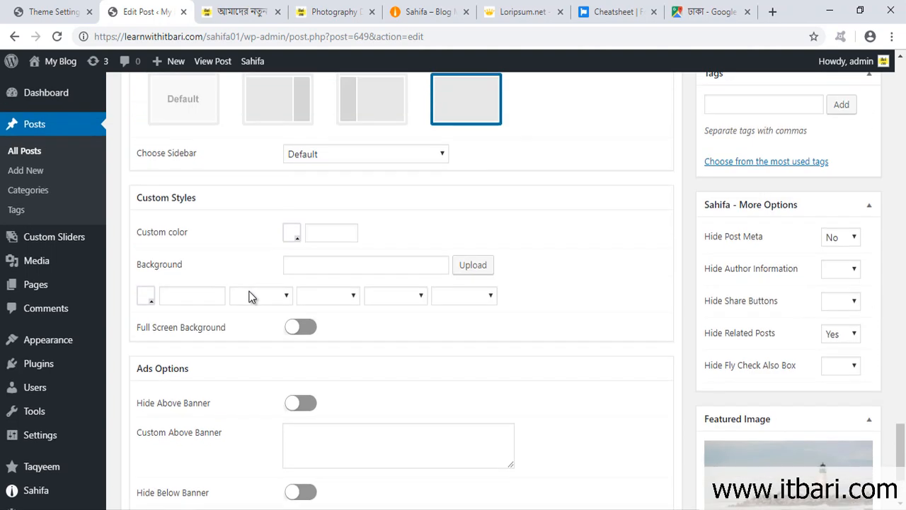
mouse_move(110, 175)
mouse_down()
mouse_move(393, 315)
mouse_move(679, 355)
mouse_up()
key(Escape)
click(291, 233)
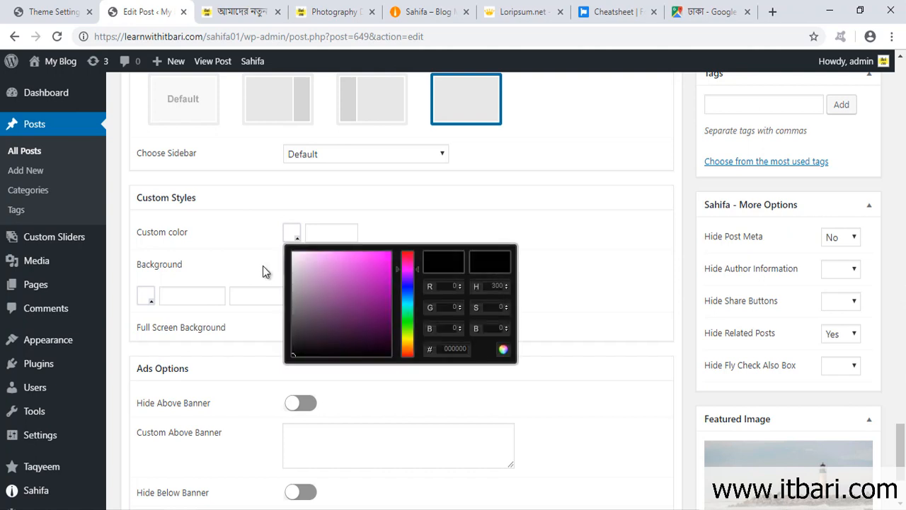
click(228, 253)
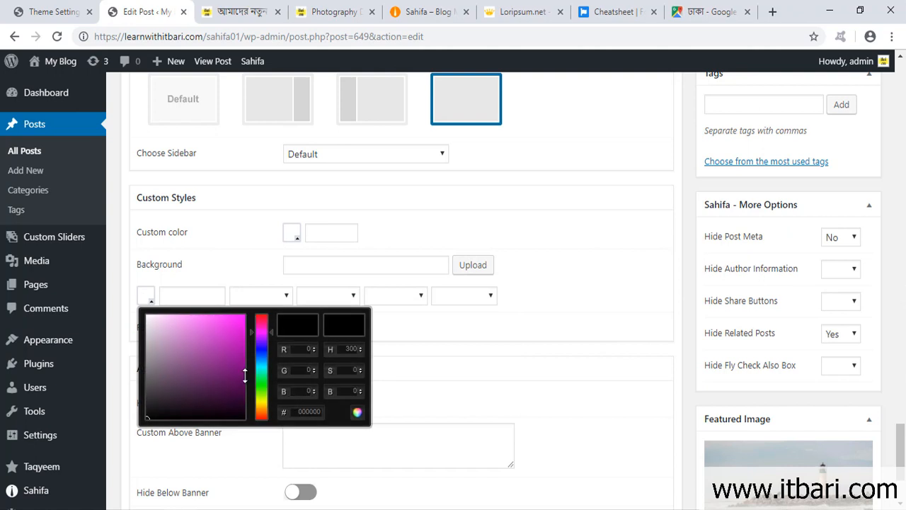
click(214, 247)
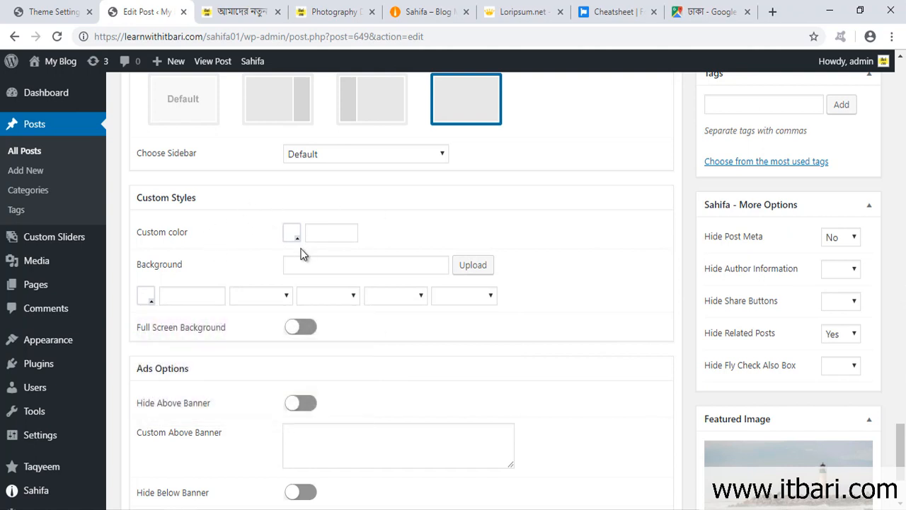
- Look over the post's Ads Options and compare them with the banner areas on the live page
scroll(368, 257, down, 2)
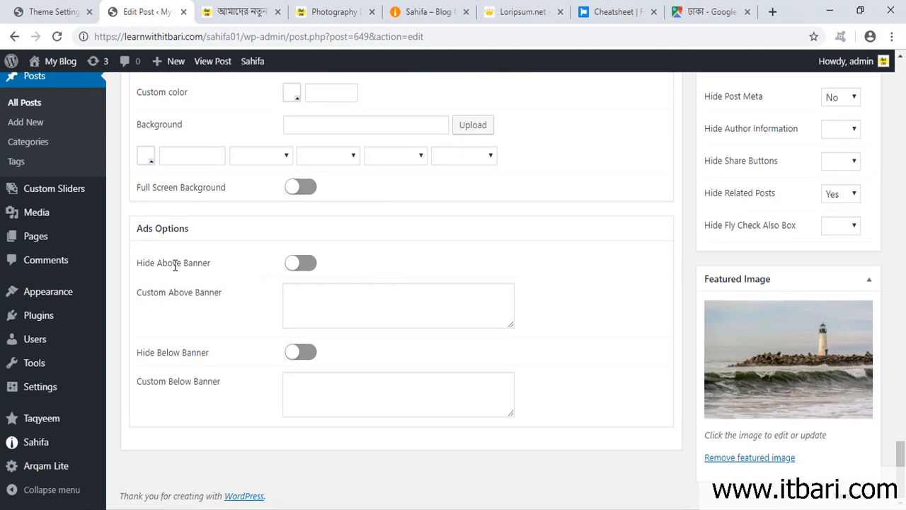
click(252, 12)
scroll(245, 282, down, 6)
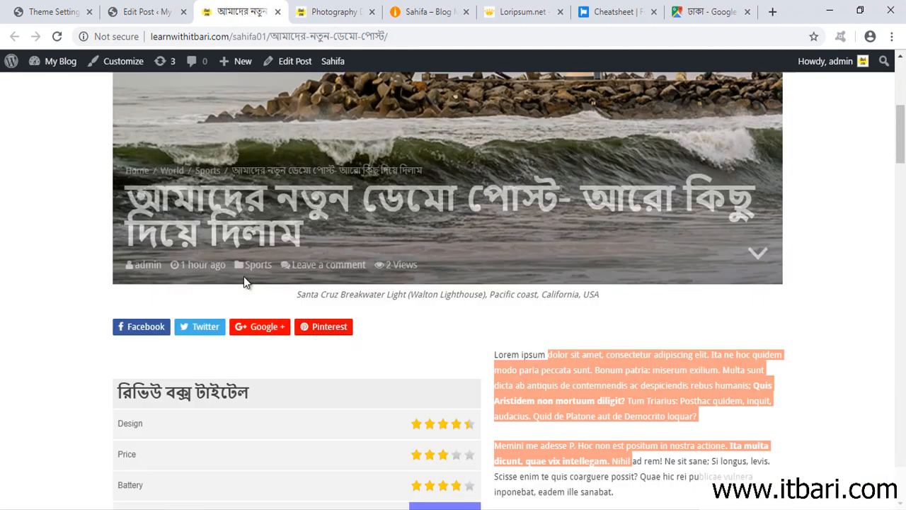
scroll(395, 168, up, 3)
scroll(502, 264, up, 3)
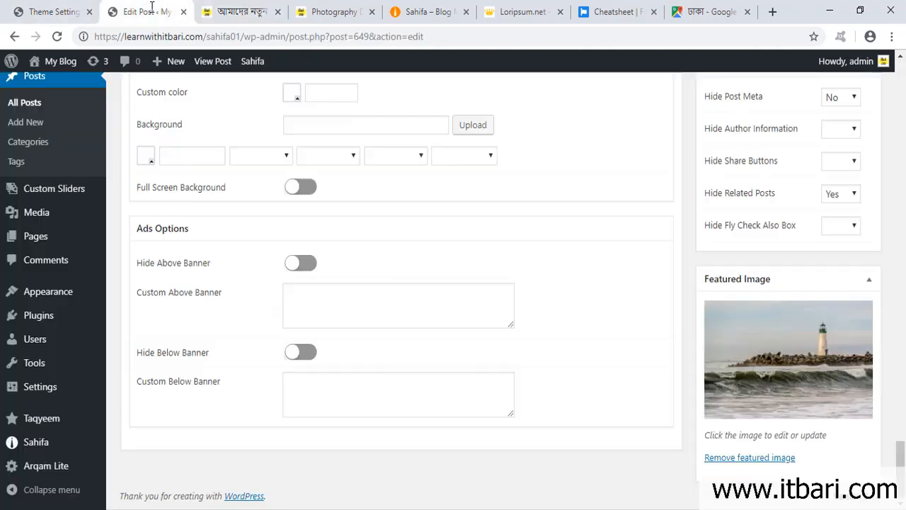
click(145, 13)
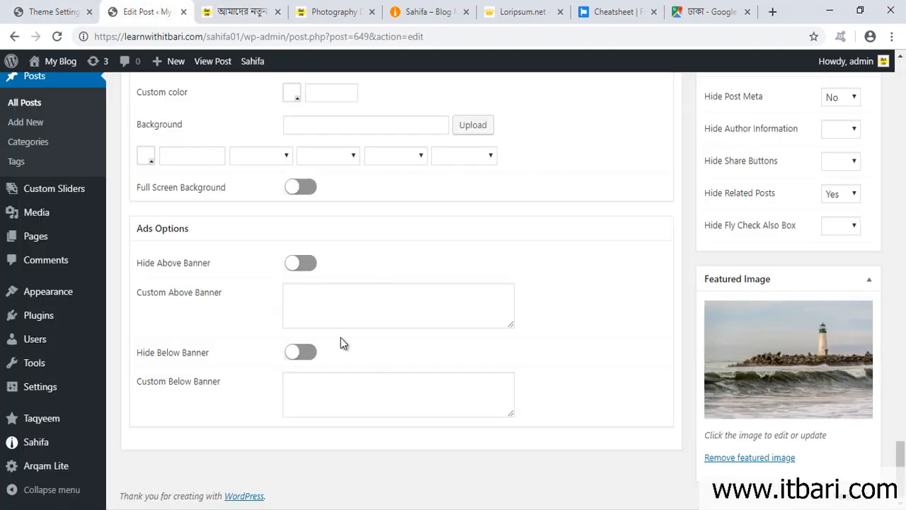
- Turn on Hide Above Banner in the post's Ads Options and update the post
click(304, 268)
scroll(603, 263, up, 8)
click(851, 205)
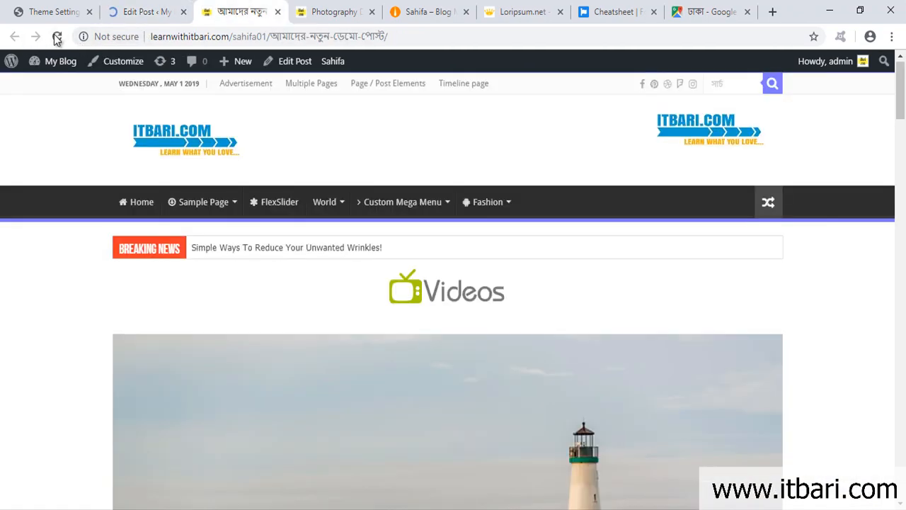
- Reload the live post and examine the area above the post content where the banner belongs
click(57, 36)
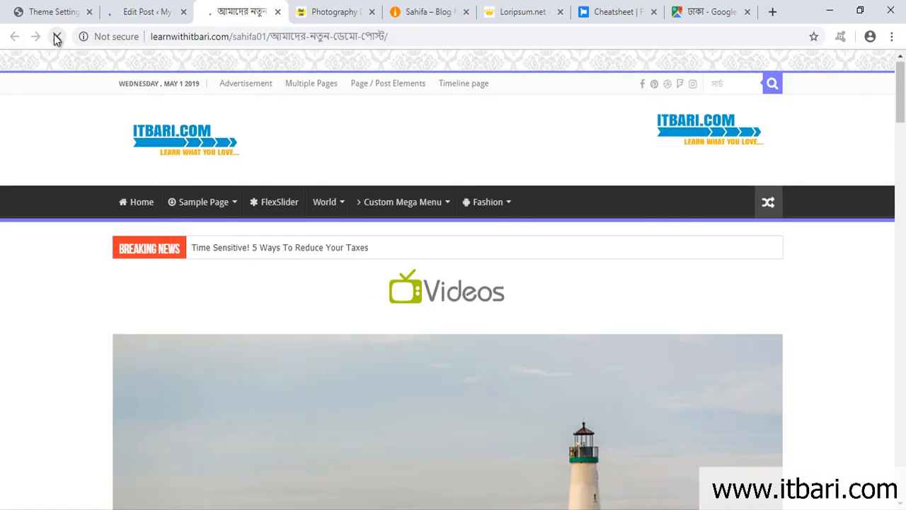
click(57, 37)
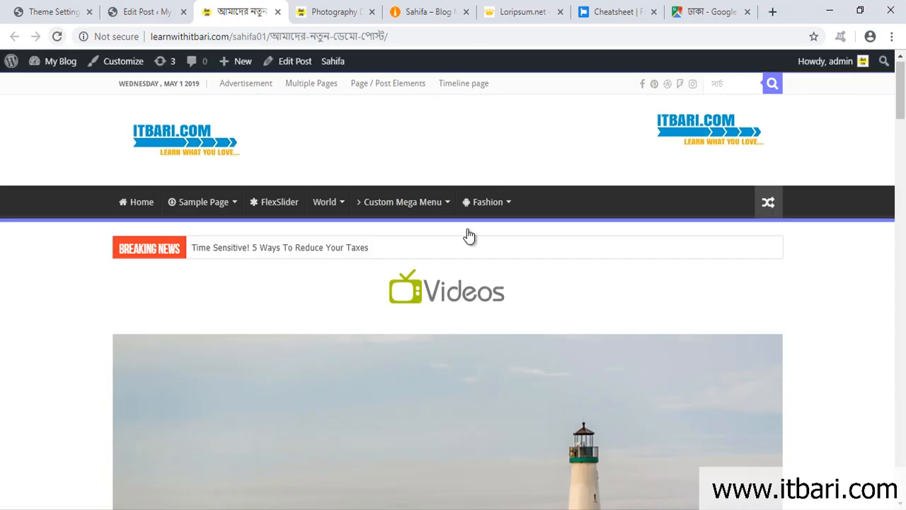
scroll(457, 306, down, 5)
scroll(456, 306, down, 3)
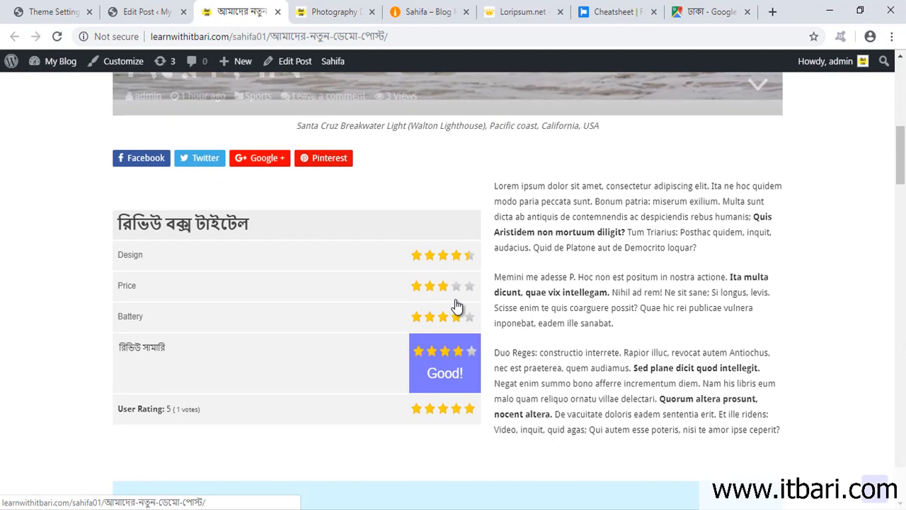
drag(343, 124, 660, 203)
key(Escape)
- Back in the post editor, turn off Hide Above Banner in the Ads Options
click(146, 11)
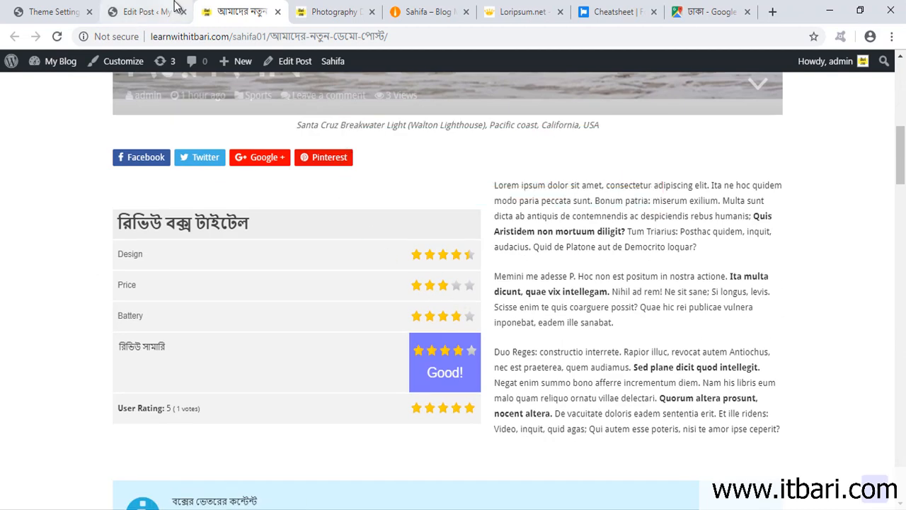
scroll(495, 347, down, 8)
scroll(536, 360, down, 15)
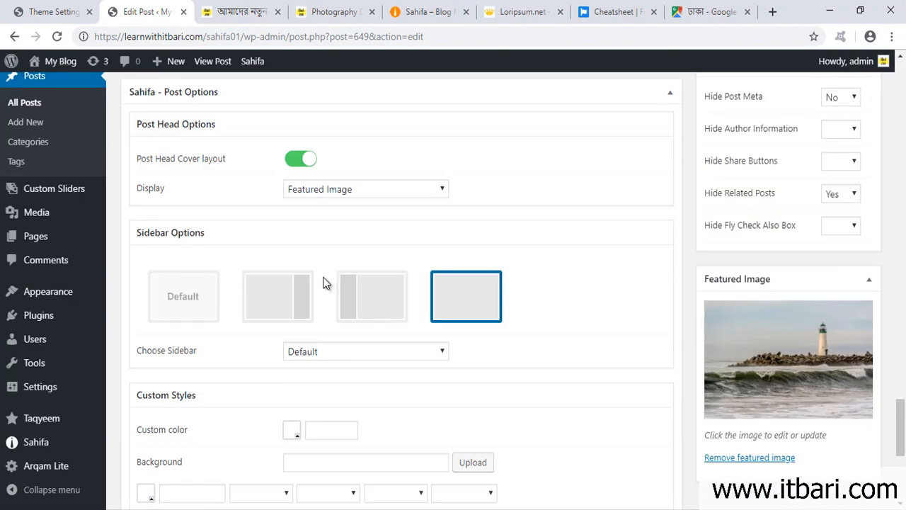
scroll(324, 283, down, 5)
click(309, 261)
- Examine the Custom Above Banner and Hide Below Banner settings in the Ads Options
mouse_move(124, 276)
mouse_down()
mouse_move(404, 339)
mouse_move(597, 339)
mouse_up()
drag(600, 301, 668, 302)
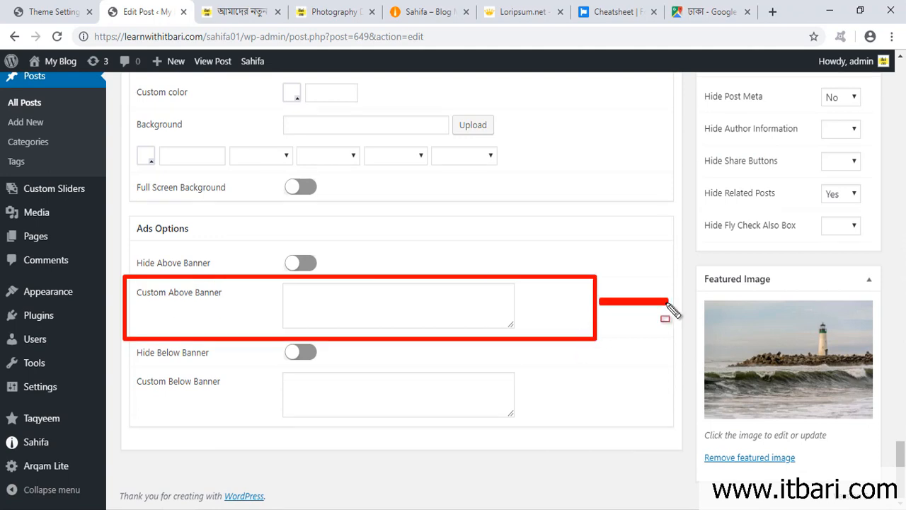
key(Escape)
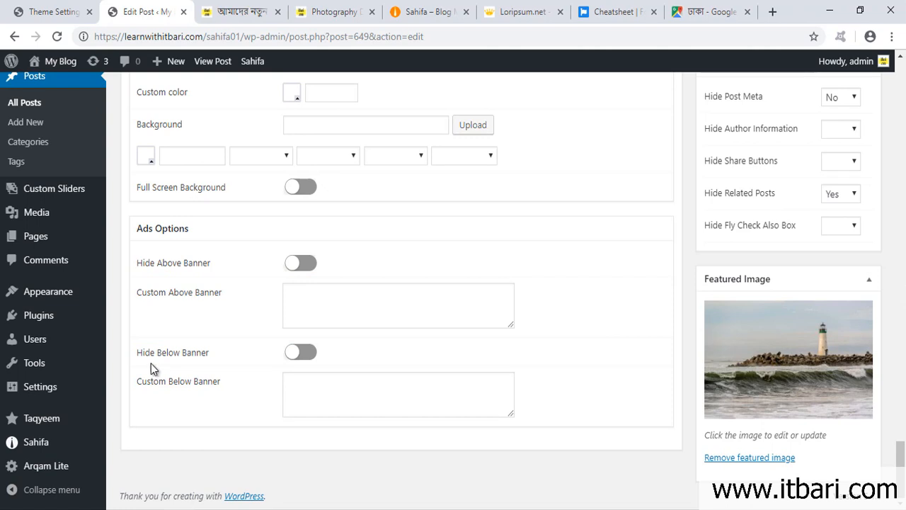
drag(149, 352, 197, 347)
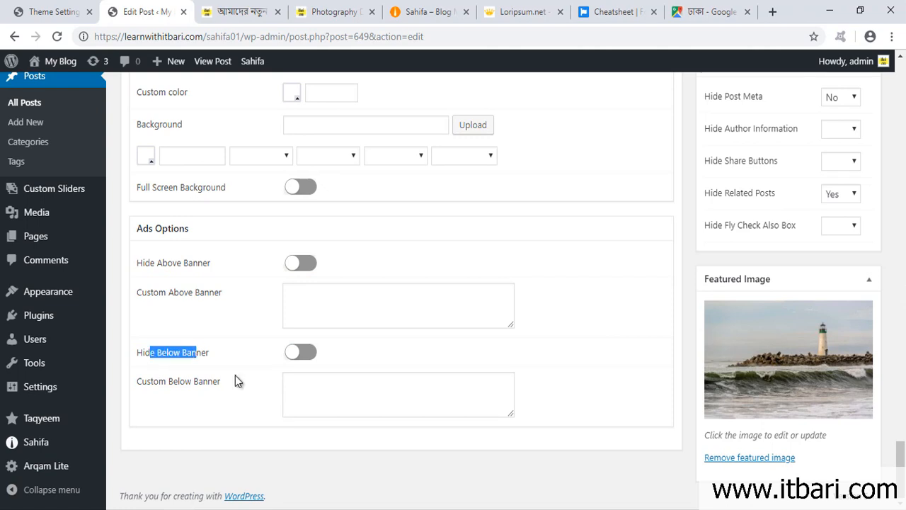
- Update the post to save its current Sahifa options
scroll(694, 303, up, 15)
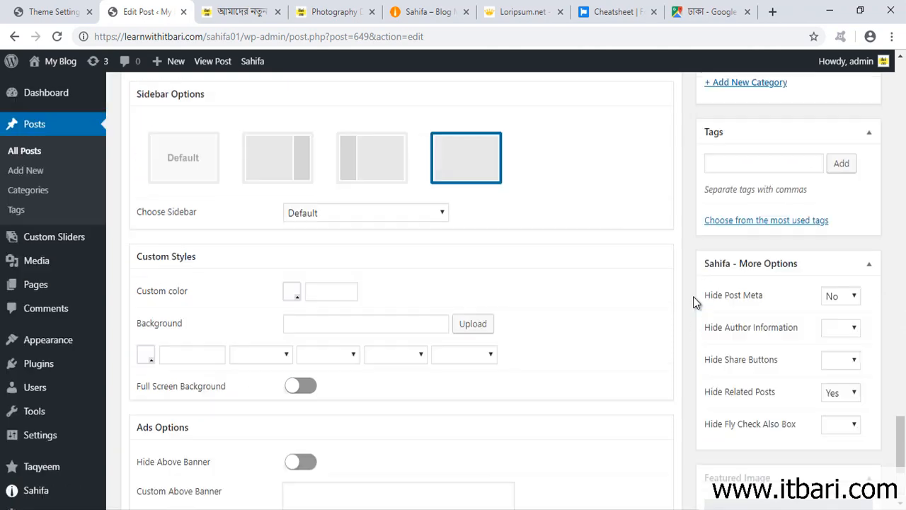
scroll(694, 302, up, 10)
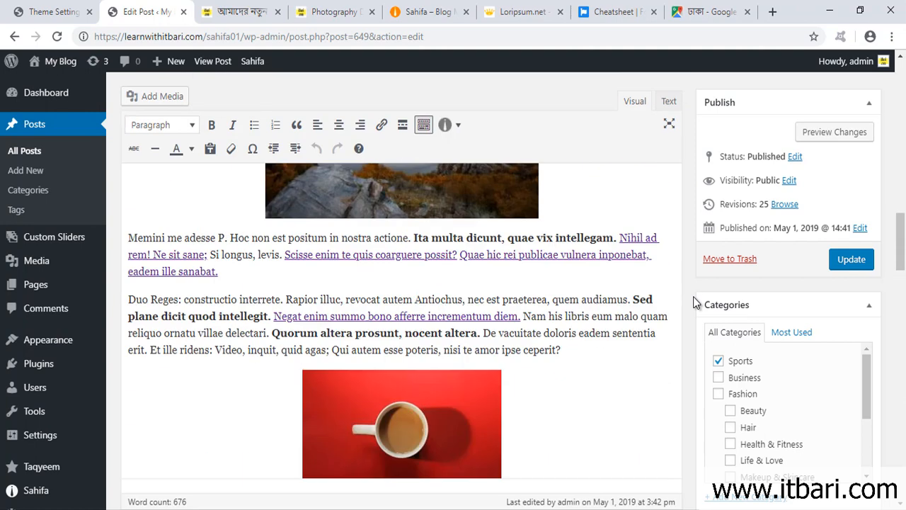
click(843, 259)
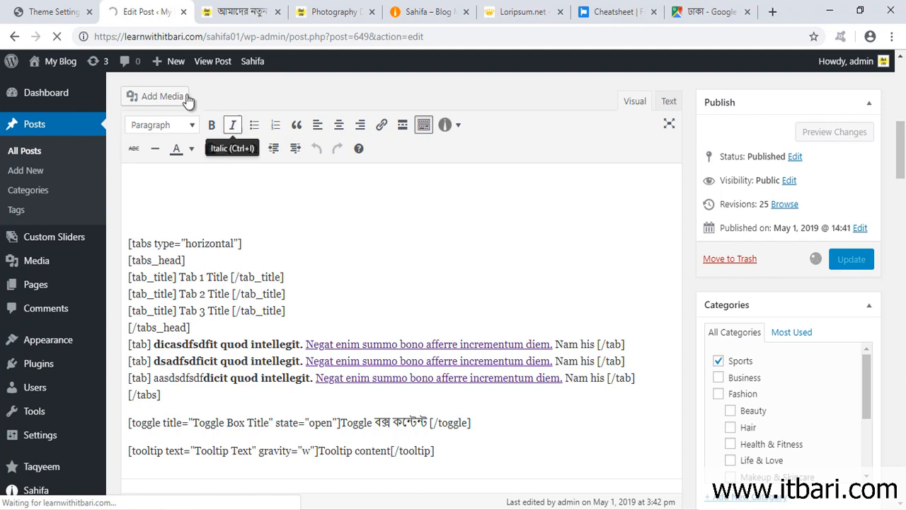
- Start a new page in a separate browser tab and bring its editor into view
mouse_move(170, 63)
right_click(170, 123)
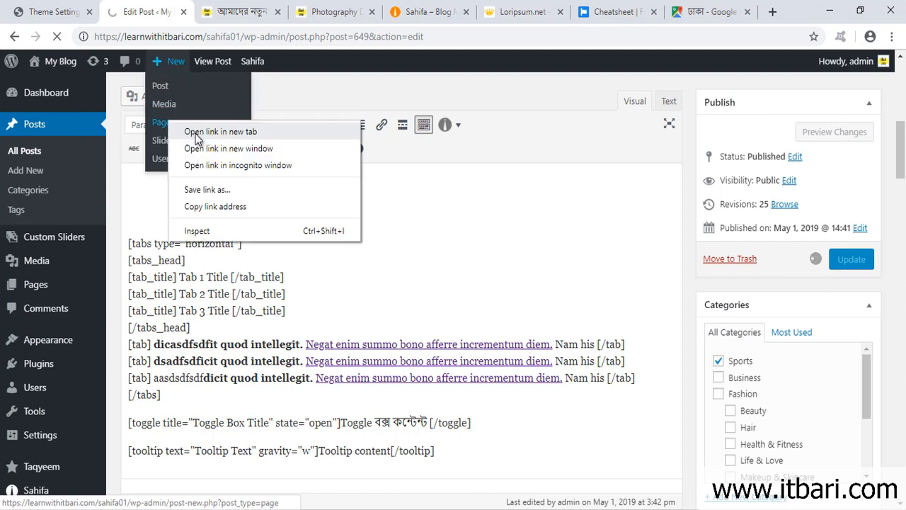
click(213, 129)
click(210, 10)
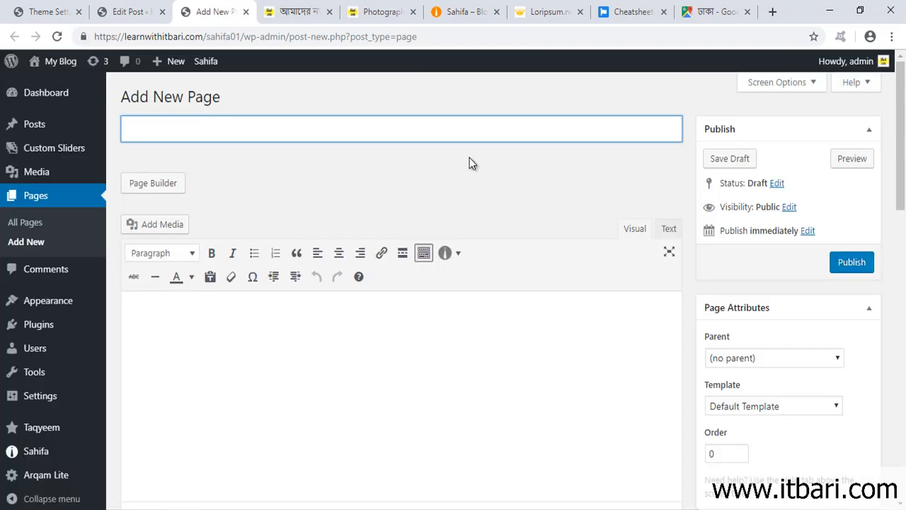
- Look through the new page's option boxes, including Page Attributes and Featured Image
scroll(700, 342, down, 9)
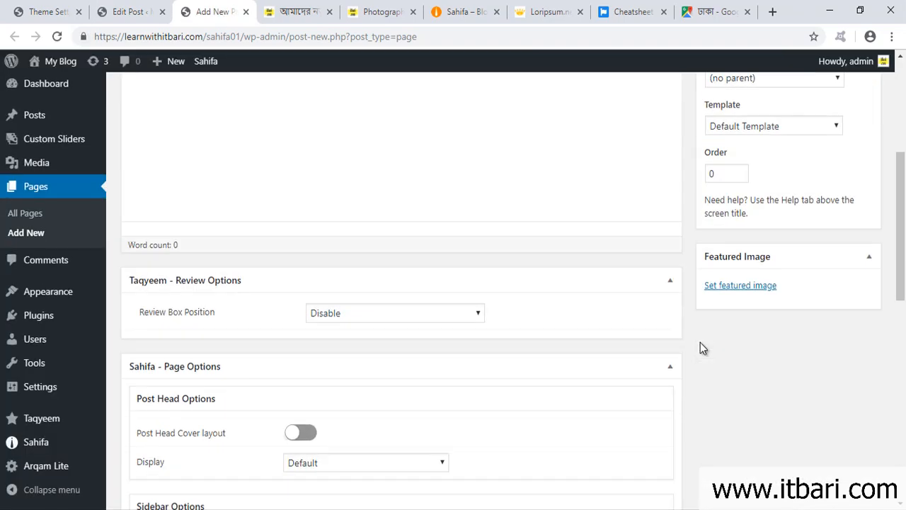
scroll(700, 342, down, 4)
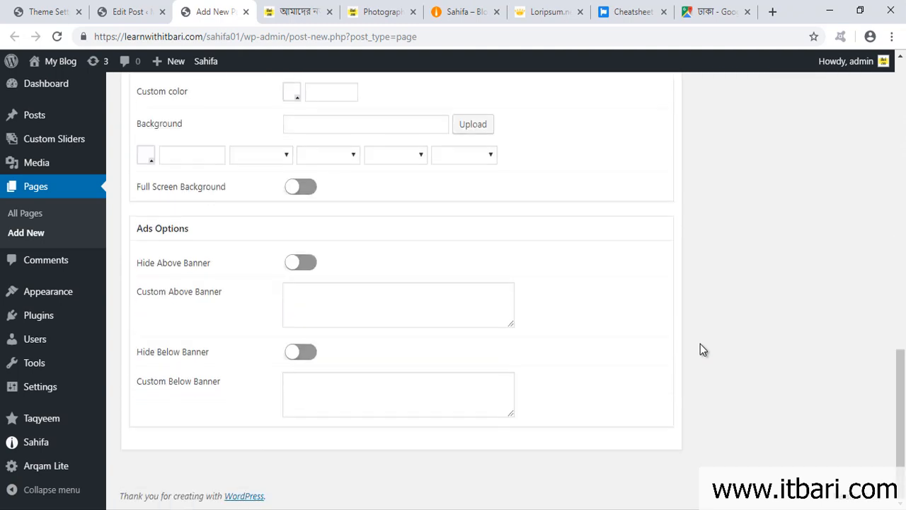
scroll(701, 343, up, 10)
scroll(704, 349, up, 1)
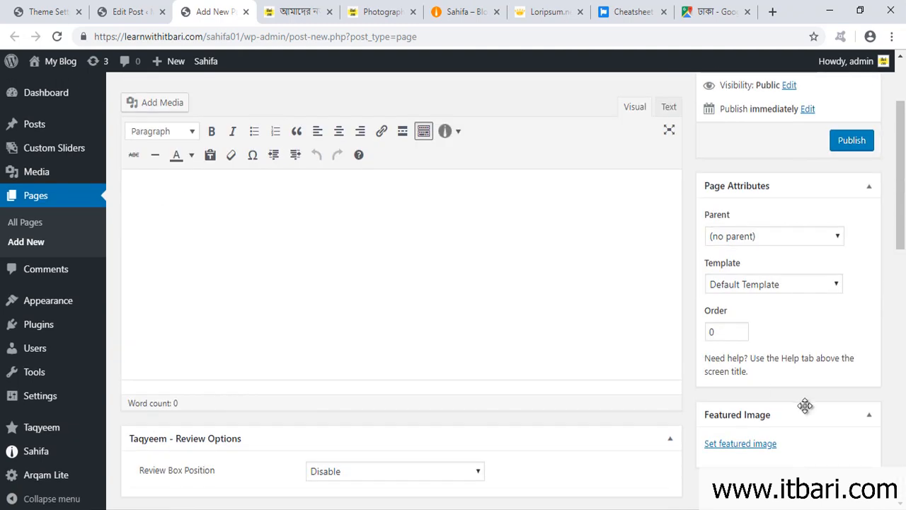
drag(693, 188, 868, 439)
key(Escape)
- Examine the page's Taqyeem Review Options, including Review Box Position, and the Sahifa Page Options through to the Ads Options
scroll(781, 352, down, 6)
drag(126, 105, 448, 382)
key(Escape)
scroll(497, 411, up, 4)
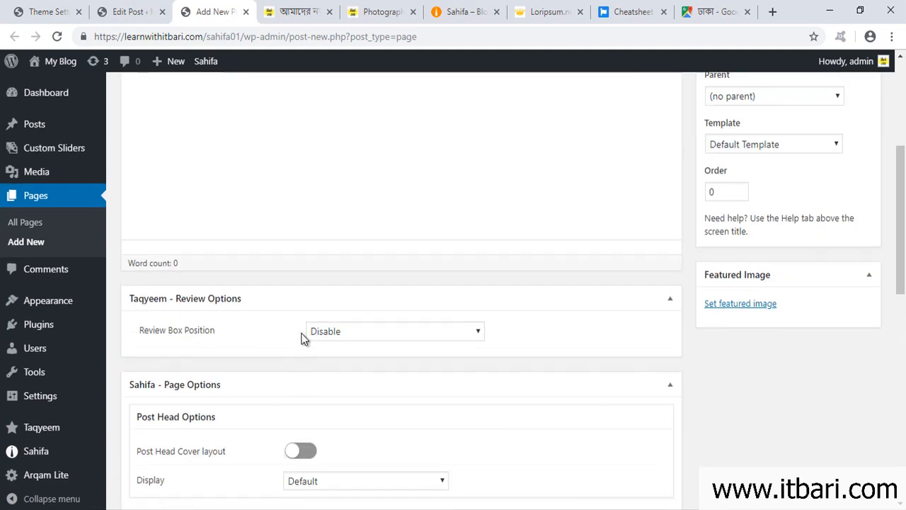
click(356, 331)
scroll(356, 331, down, 10)
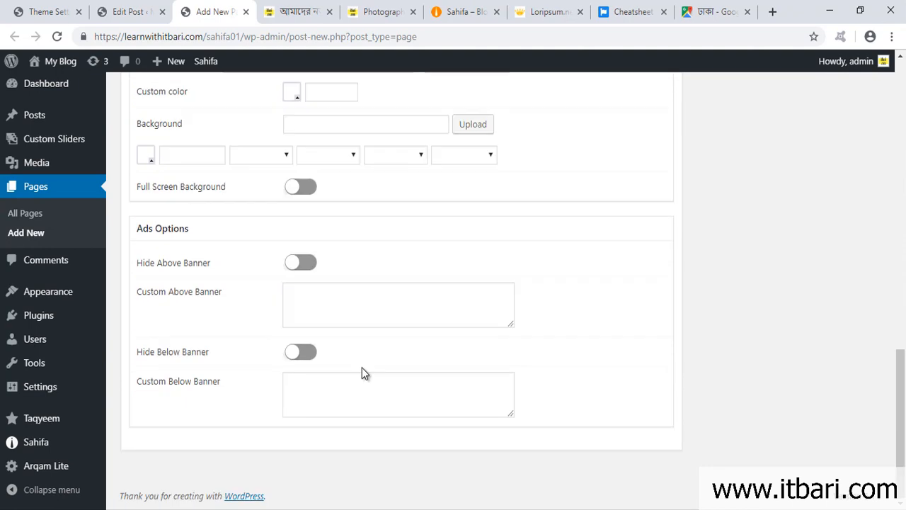
scroll(461, 439, up, 10)
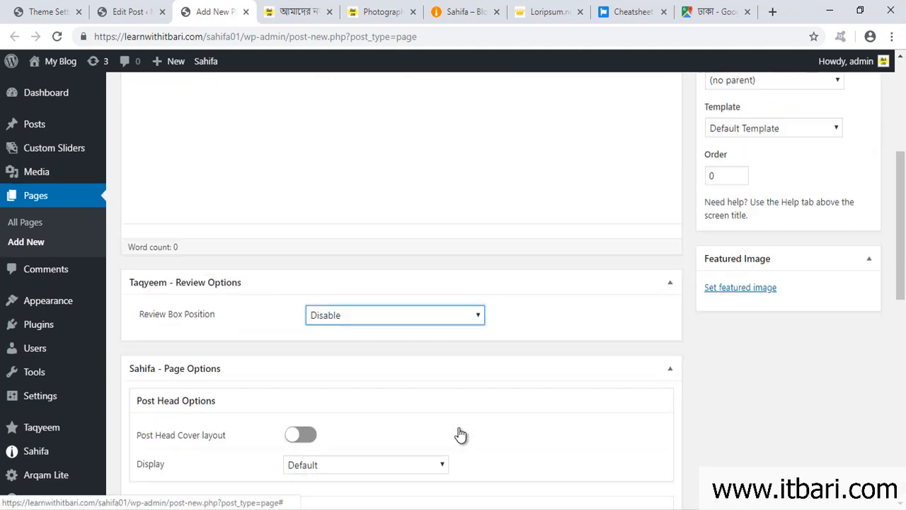
scroll(460, 413, up, 2)
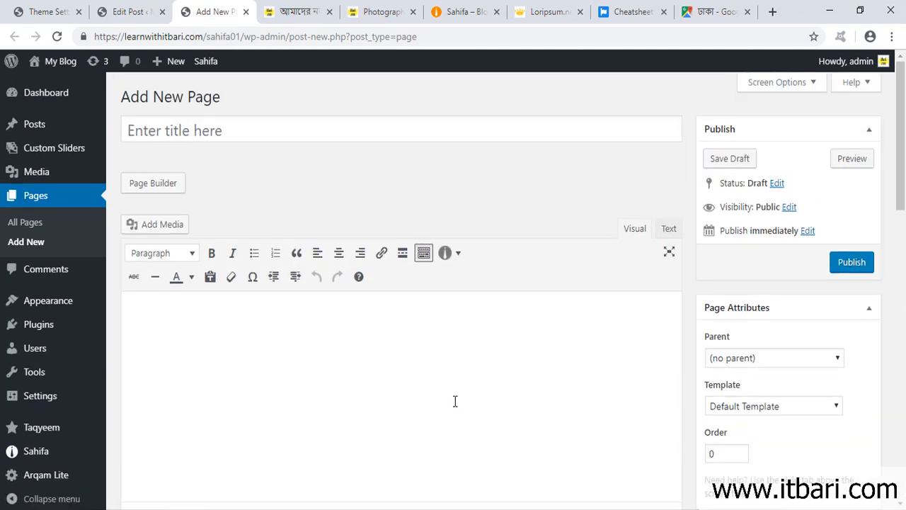
- Close the new page's editor without saving and look over the live demo post from its content up to the header
key(ctrl+w)
click(247, 12)
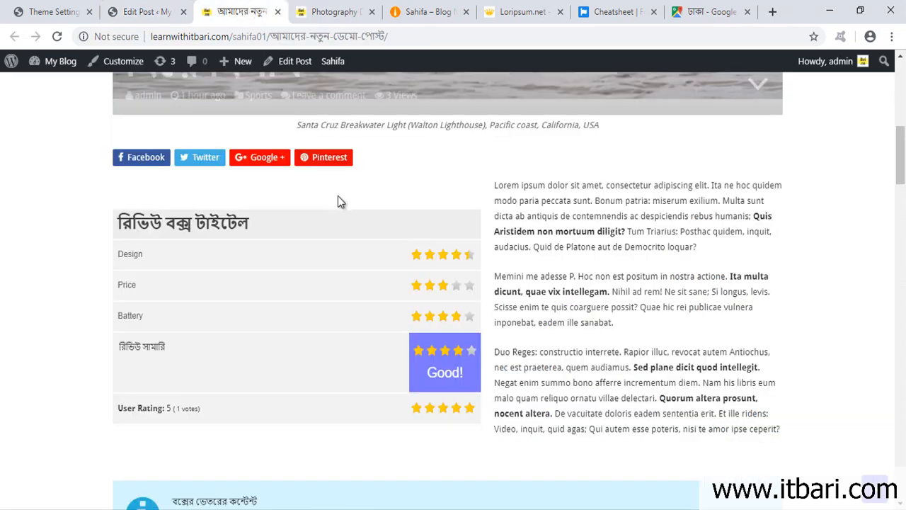
scroll(338, 196, down, 10)
scroll(391, 196, up, 15)
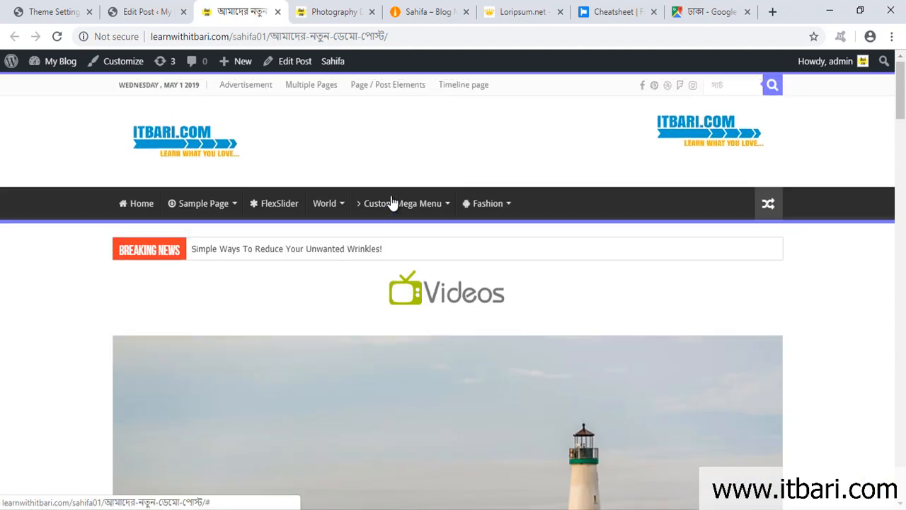
- Open the blog's homepage from the live demo post
mouse_move(391, 203)
click(197, 153)
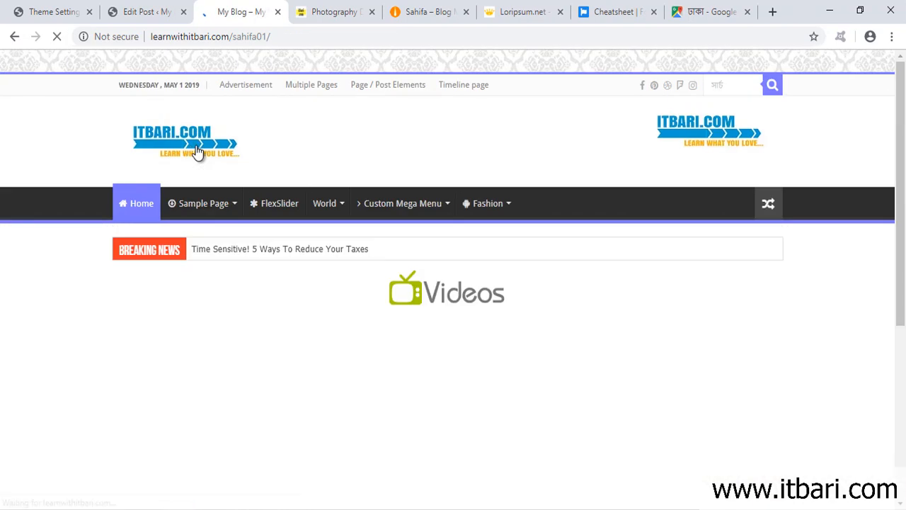